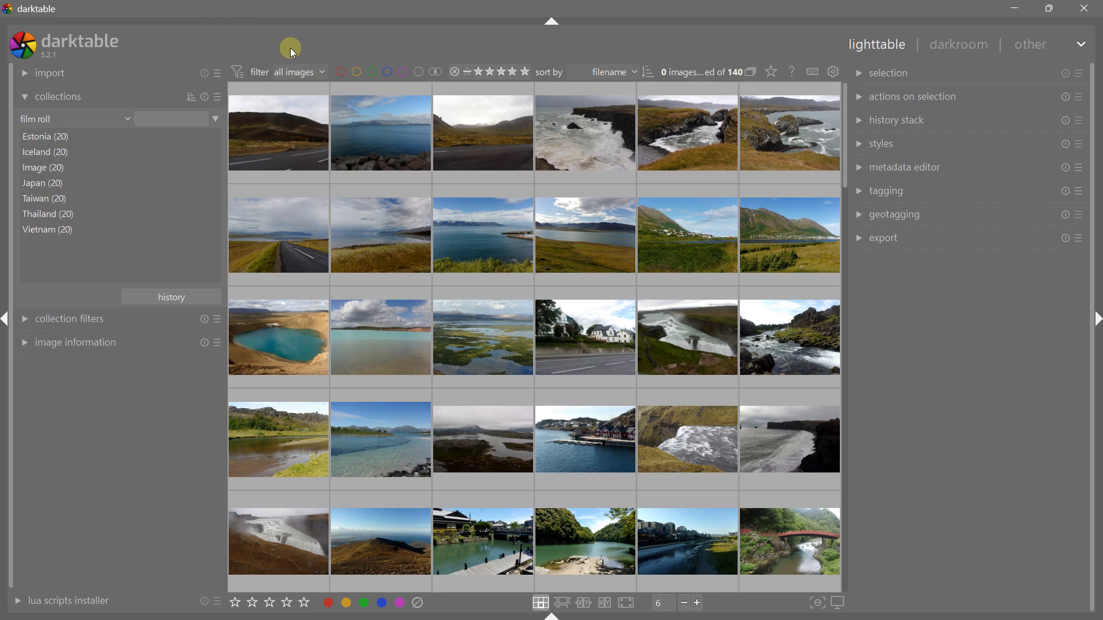
Open the photo of the large rock on the rocky shore from the Image film roll in the darkroom.
left_click(95, 168)
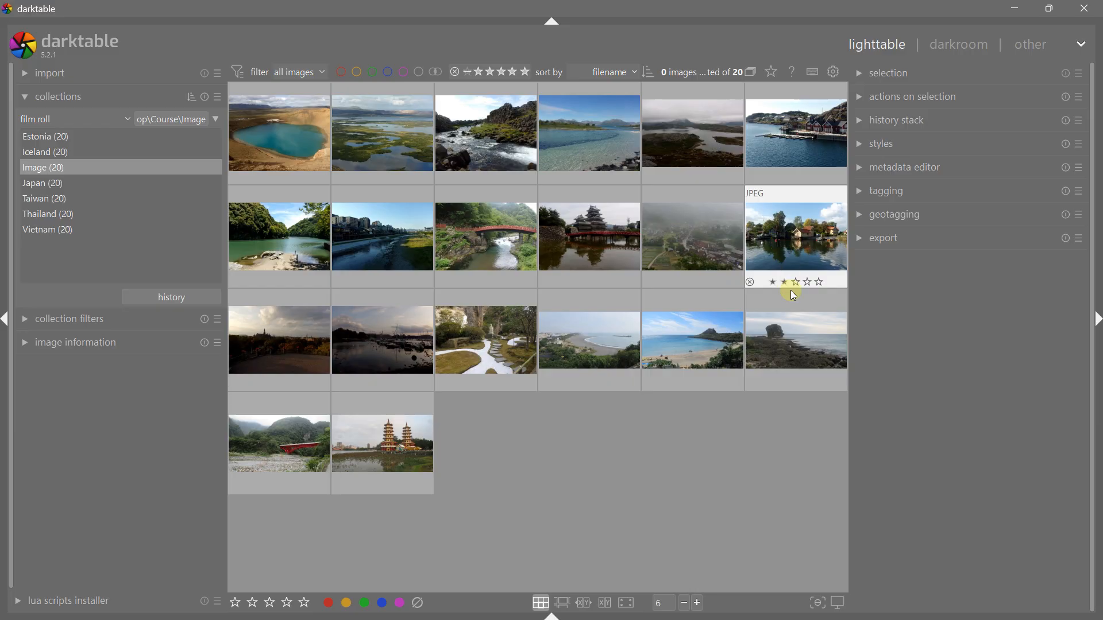
left_click(799, 339)
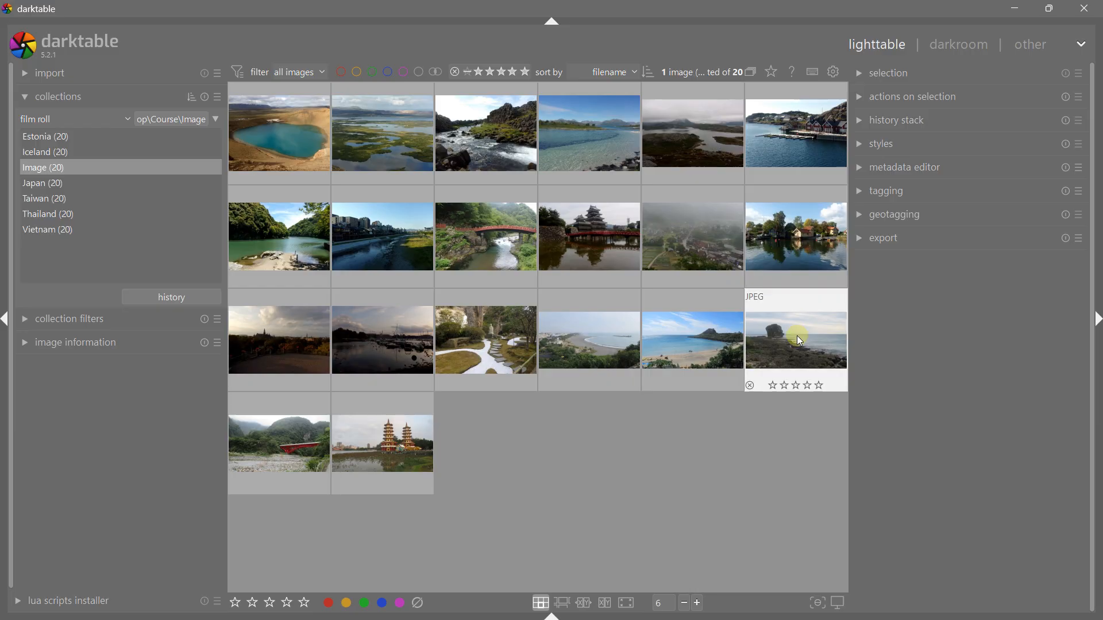
double_click(799, 339)
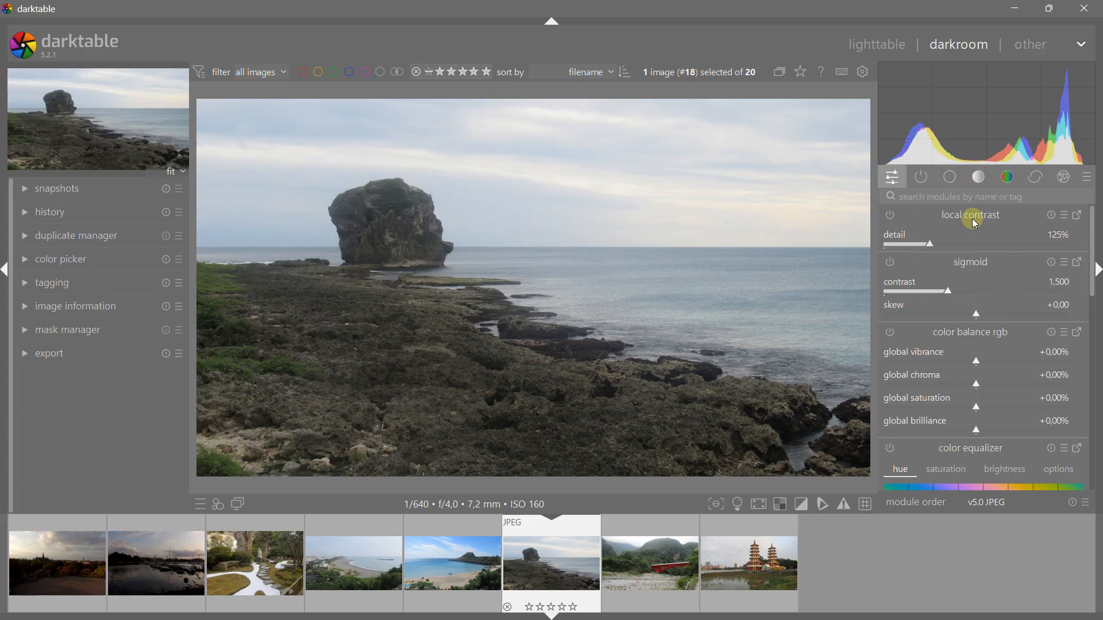
Show the tone module group and inspect the curve graphs of the tone curve and rgb curve modules.
left_click(977, 182)
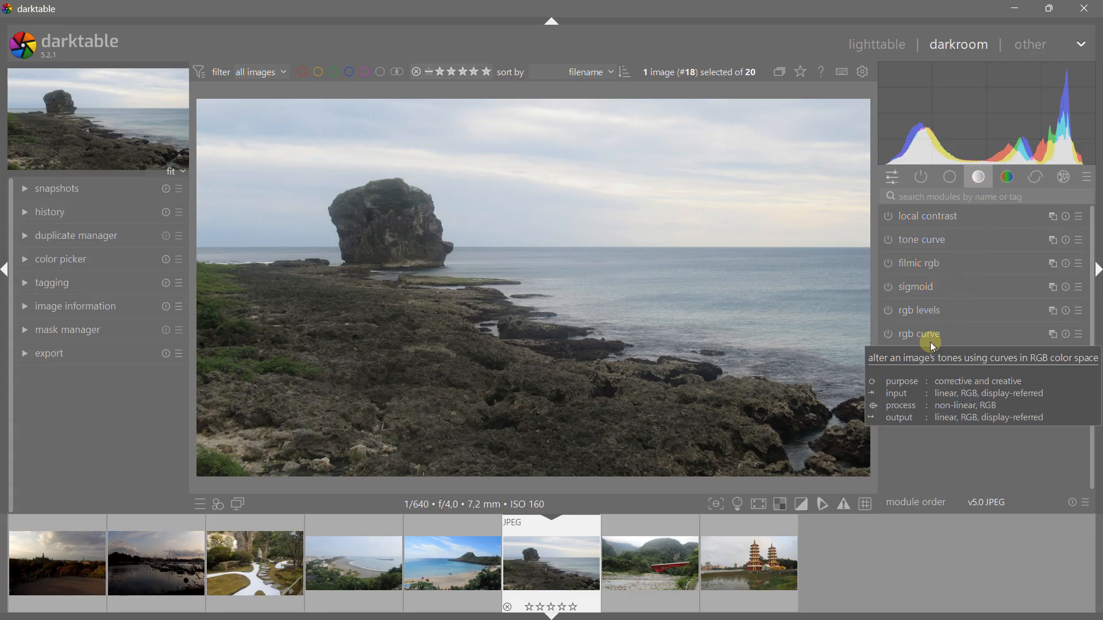
left_click(936, 241)
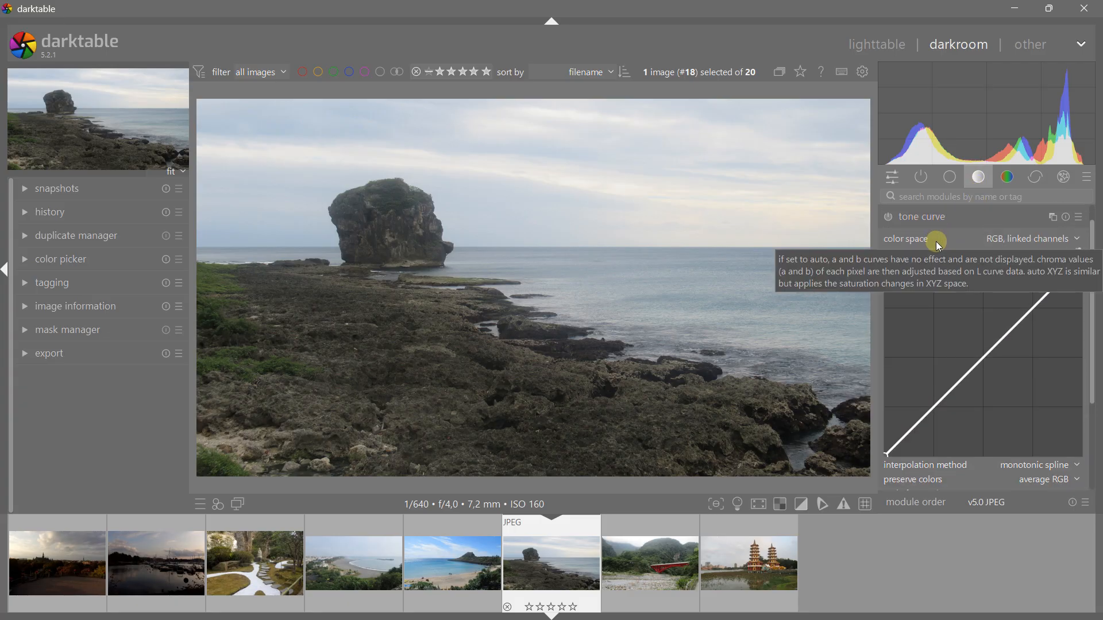
left_click(927, 220)
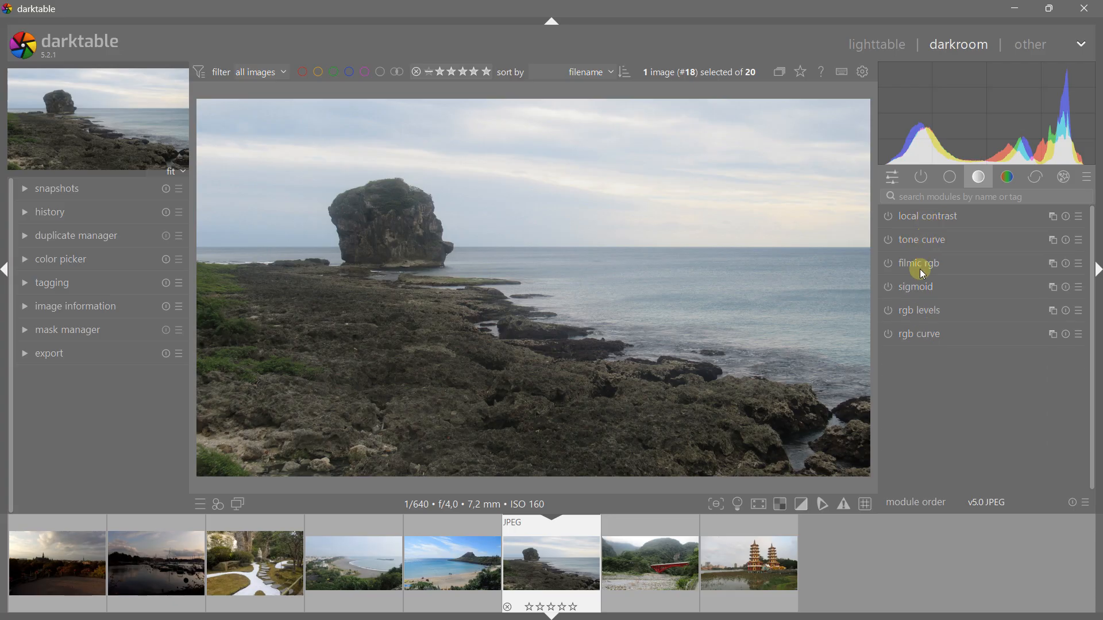
left_click(919, 337)
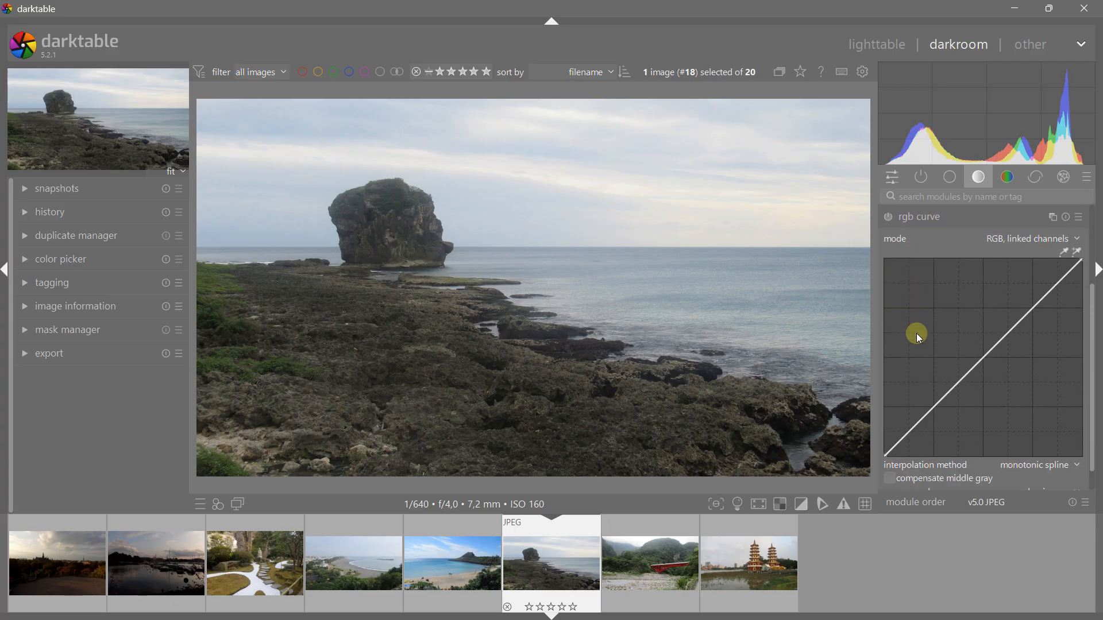
left_click(924, 216)
Compare the color space options of the tone curve module with the mode options of the rgb curve module.
left_click(921, 237)
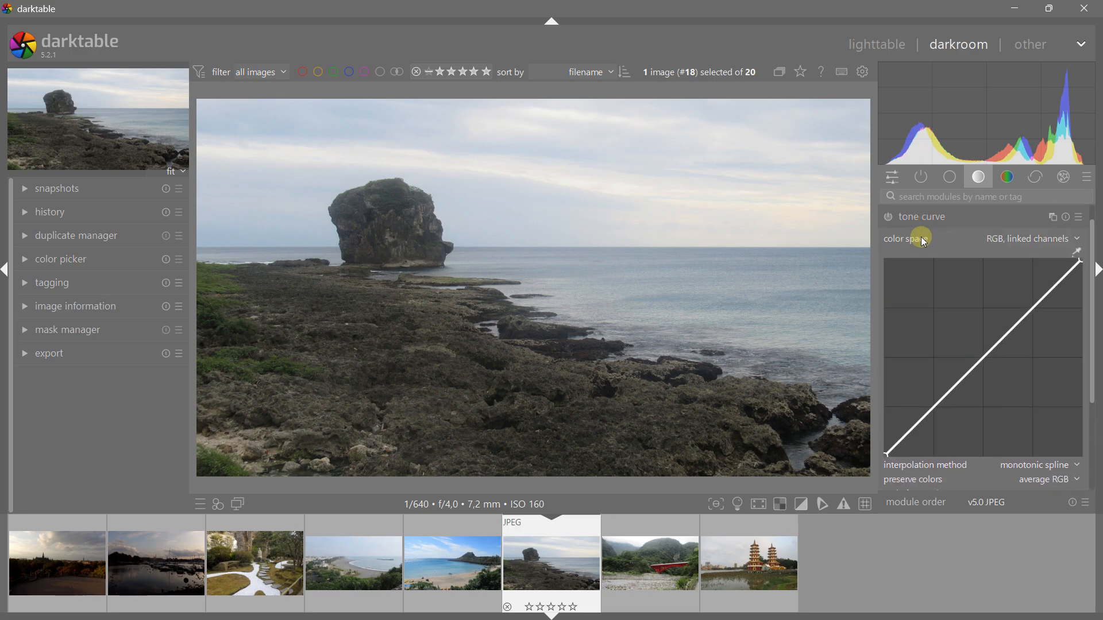
left_click(1032, 239)
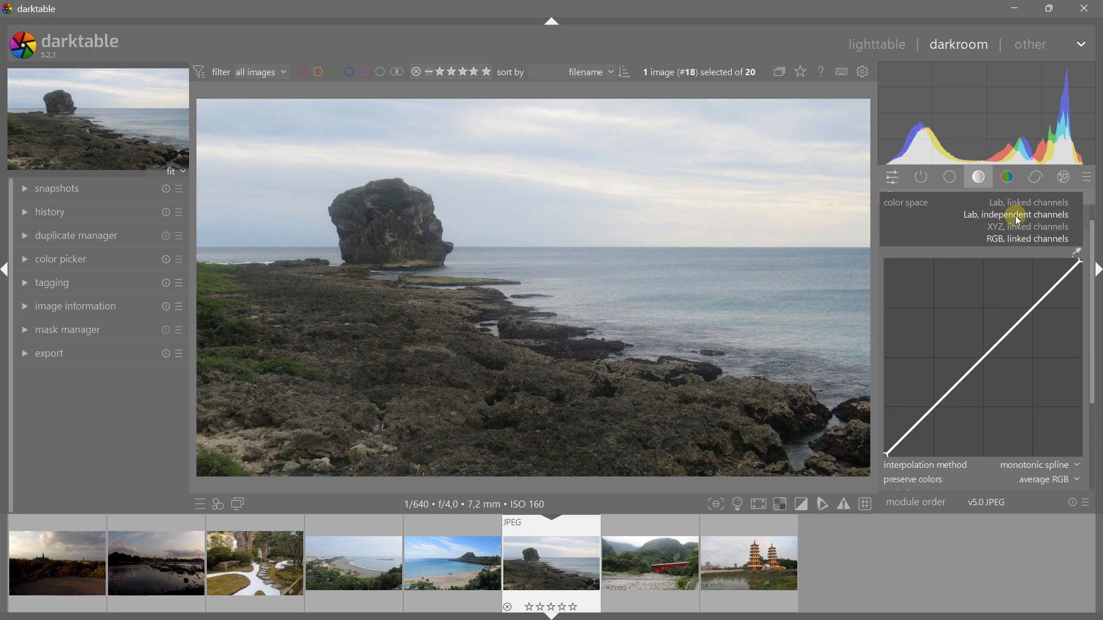
left_click(1012, 239)
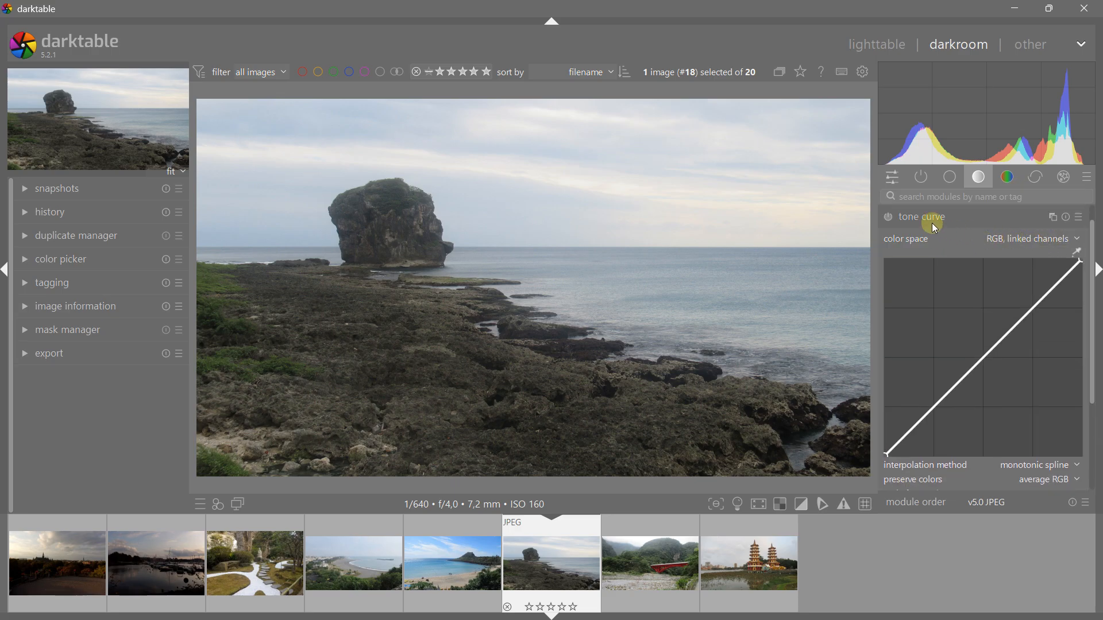
left_click(914, 217)
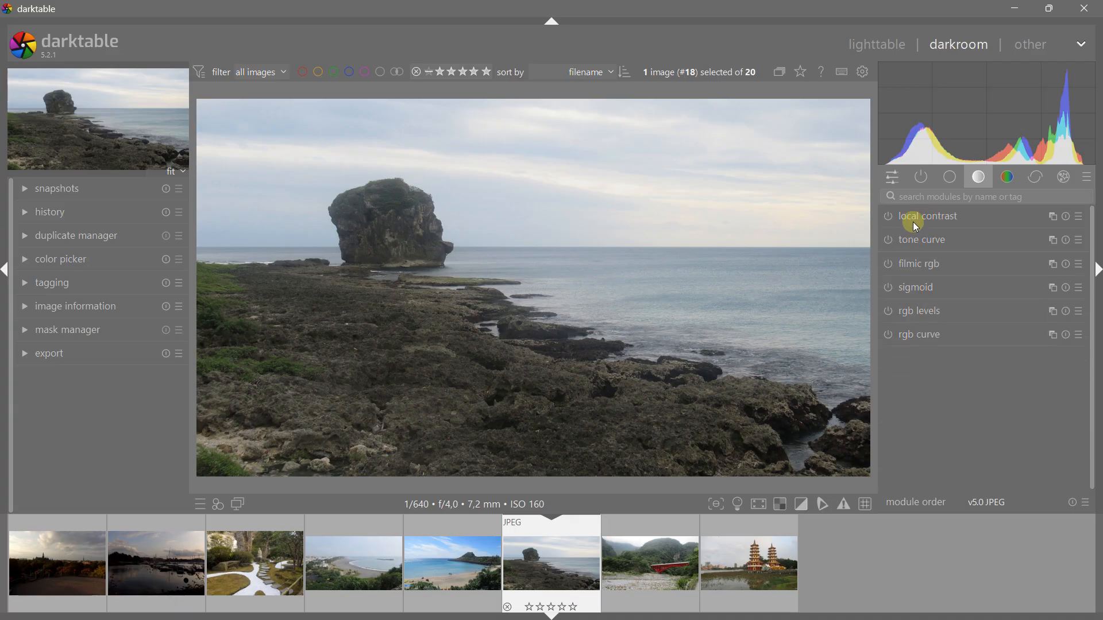
left_click(920, 336)
left_click(1034, 238)
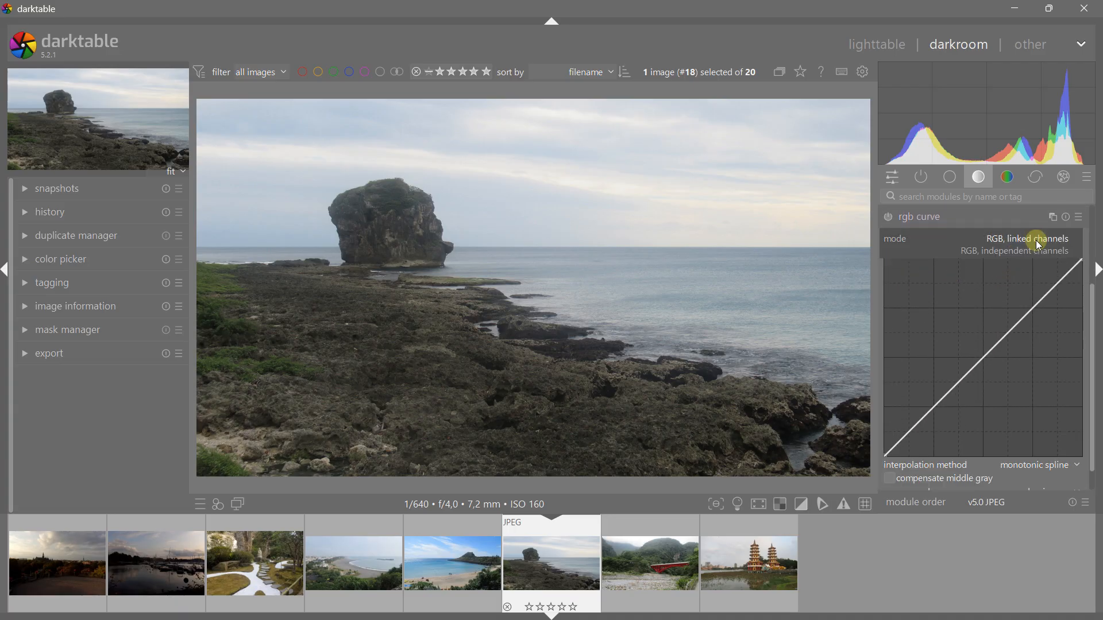
left_click(999, 238)
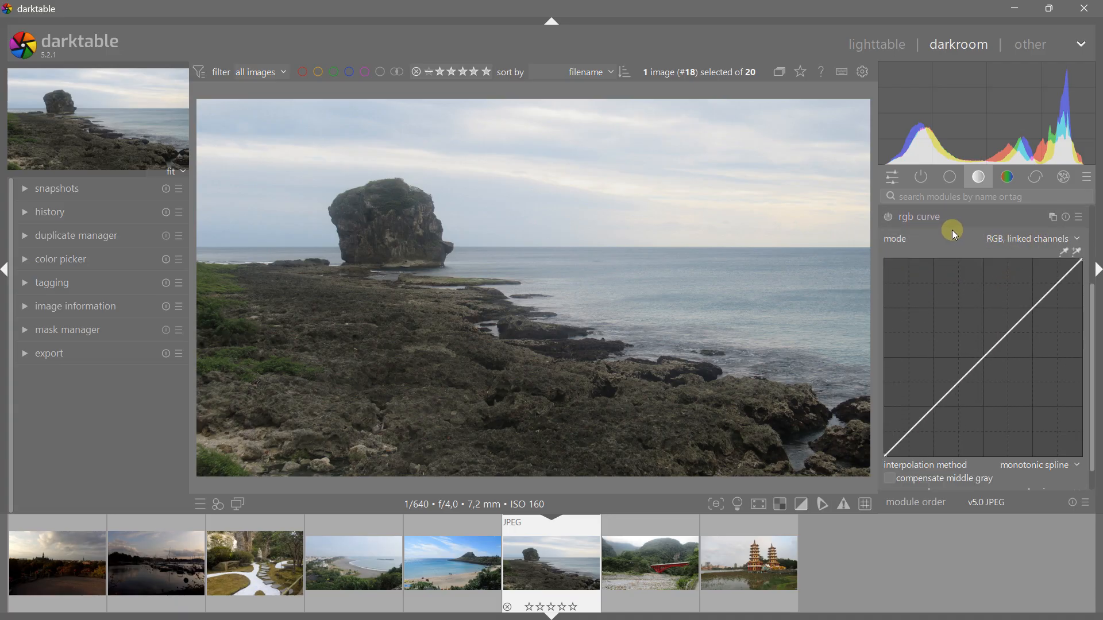
left_click(915, 220)
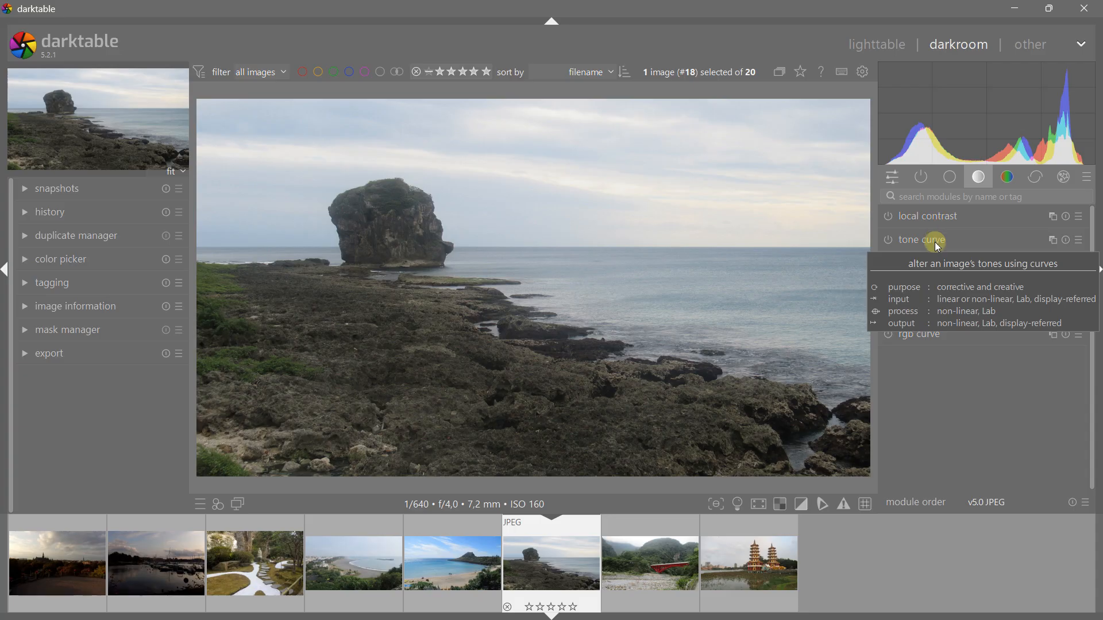
Open the tone curve module for the photo and turn it on.
mouse_move(931, 268)
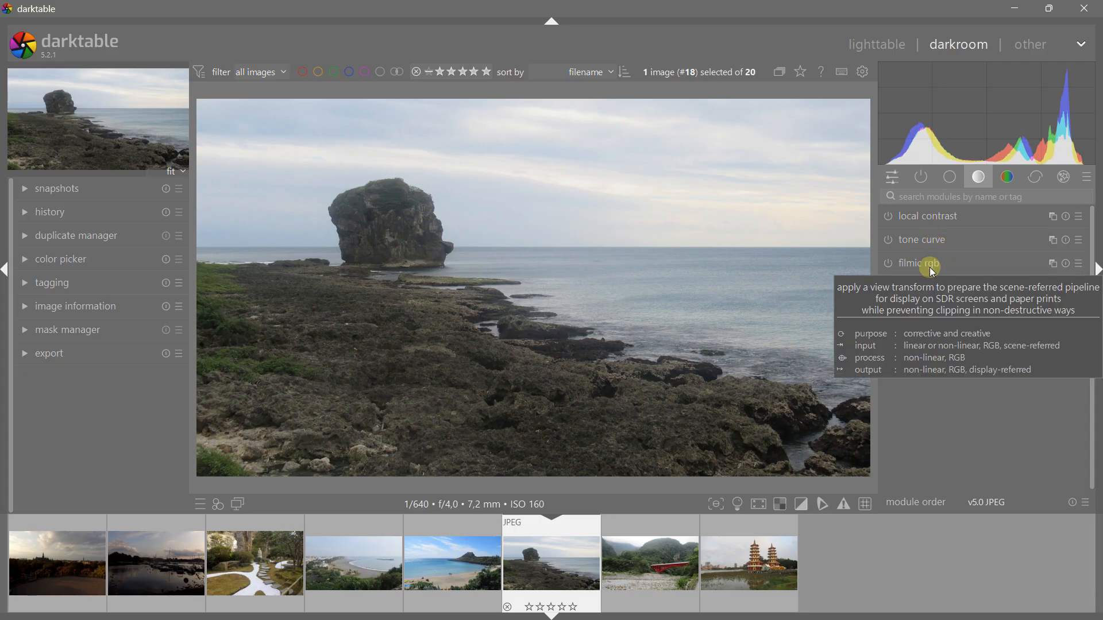
mouse_move(934, 246)
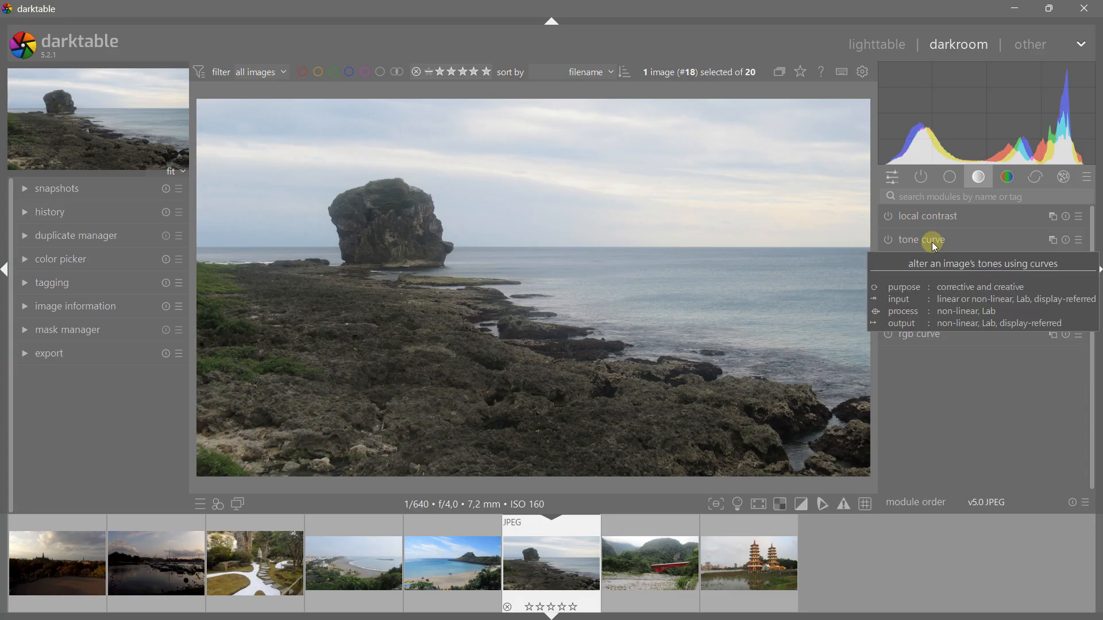
left_click(933, 243)
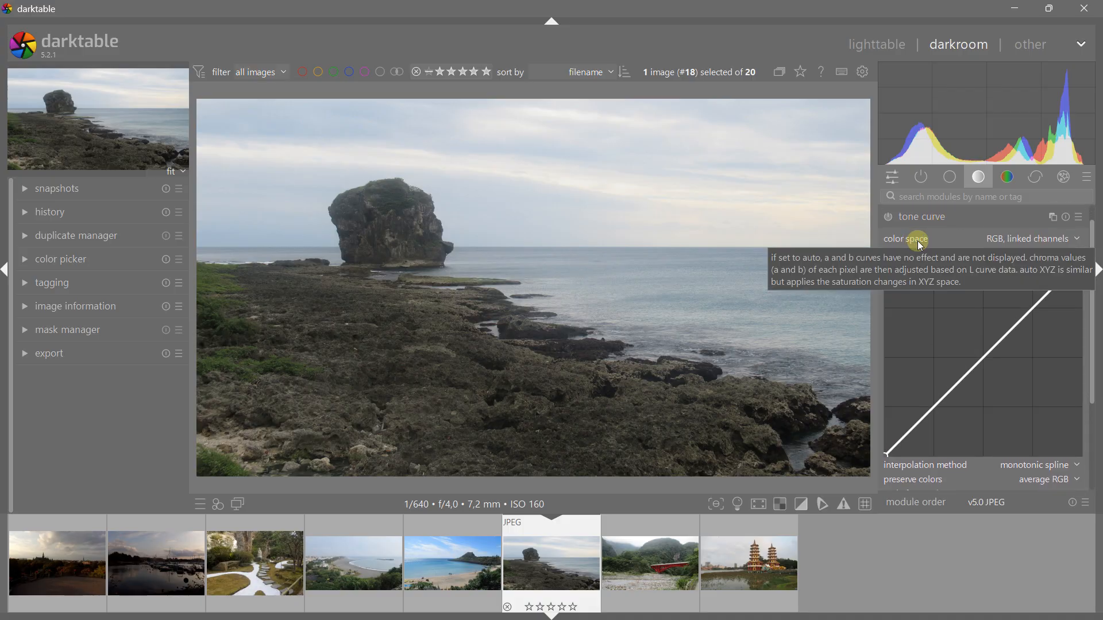
left_click(890, 217)
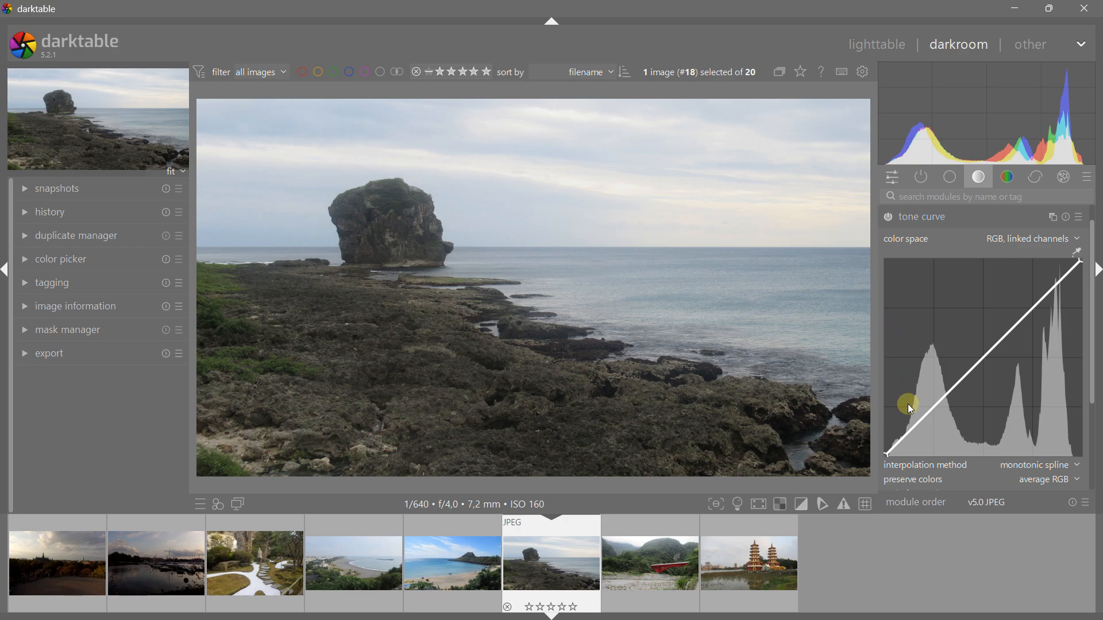
Add a midtone node to the tone curve, brightening the photo at about 37.7 / 69.3 and darkening it at about 67.2 / 46.4.
mouse_move(896, 152)
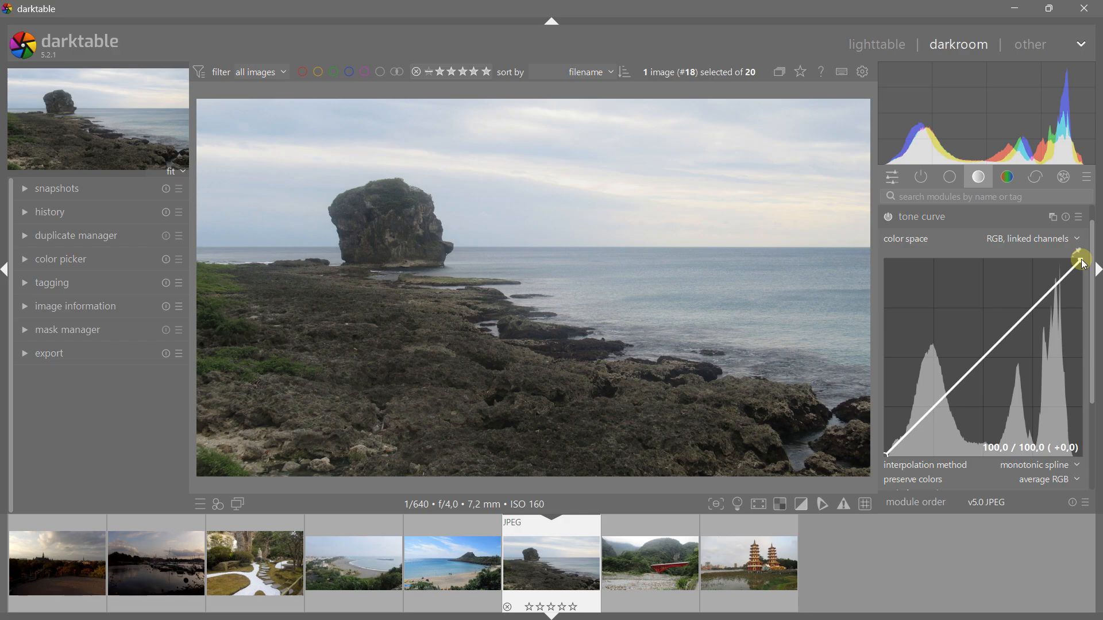
left_click(984, 357)
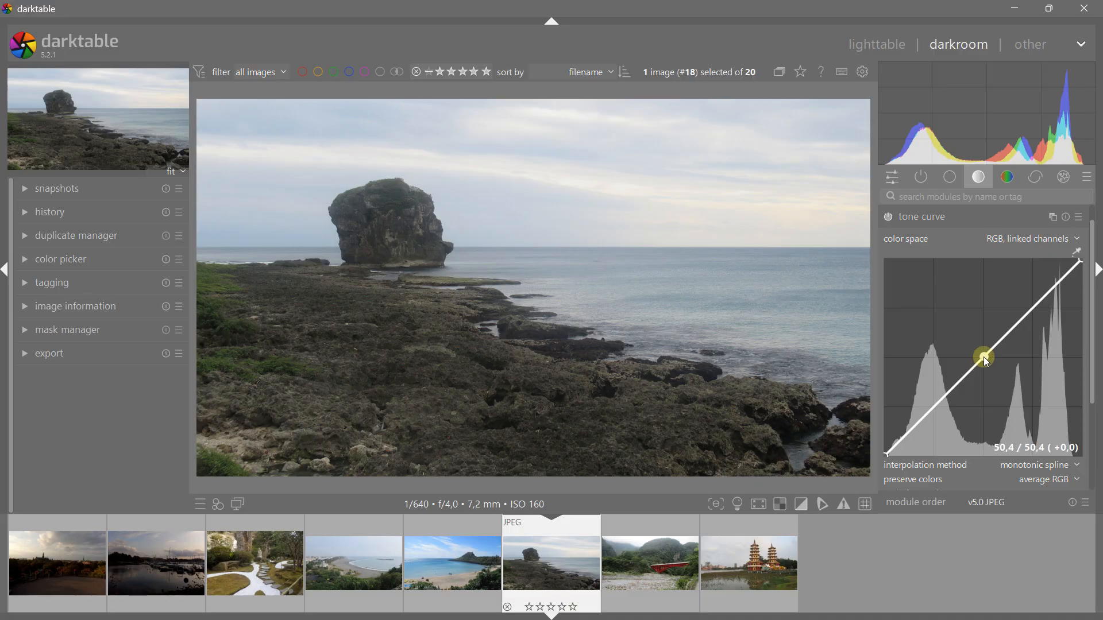
left_click_drag(984, 357, 959, 319)
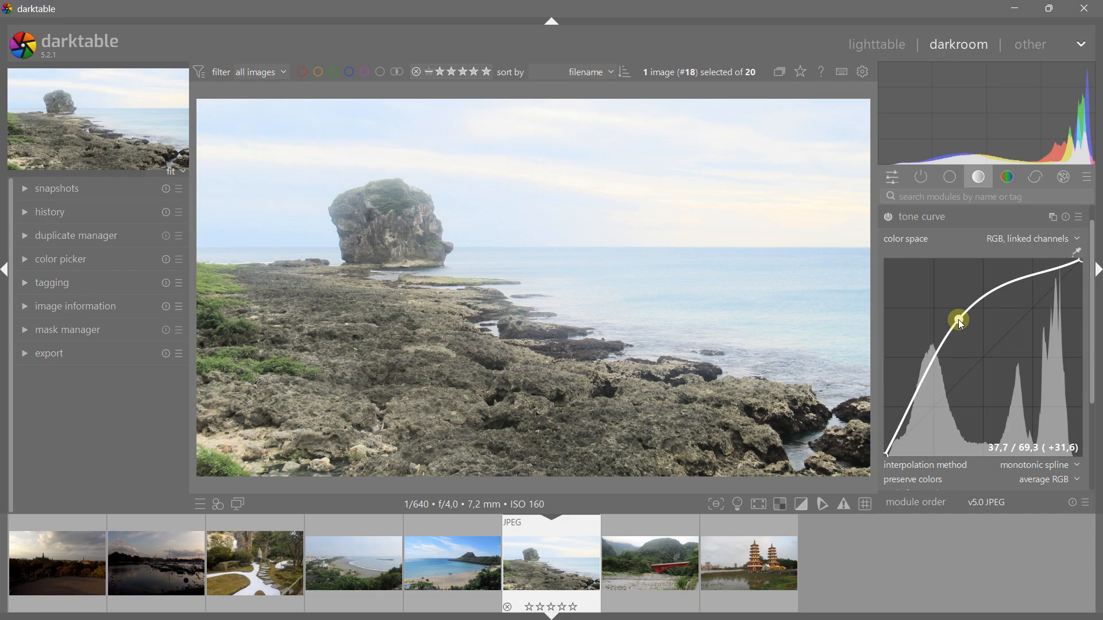
left_click_drag(958, 319, 1018, 366)
left_click_drag(1017, 366, 1017, 365)
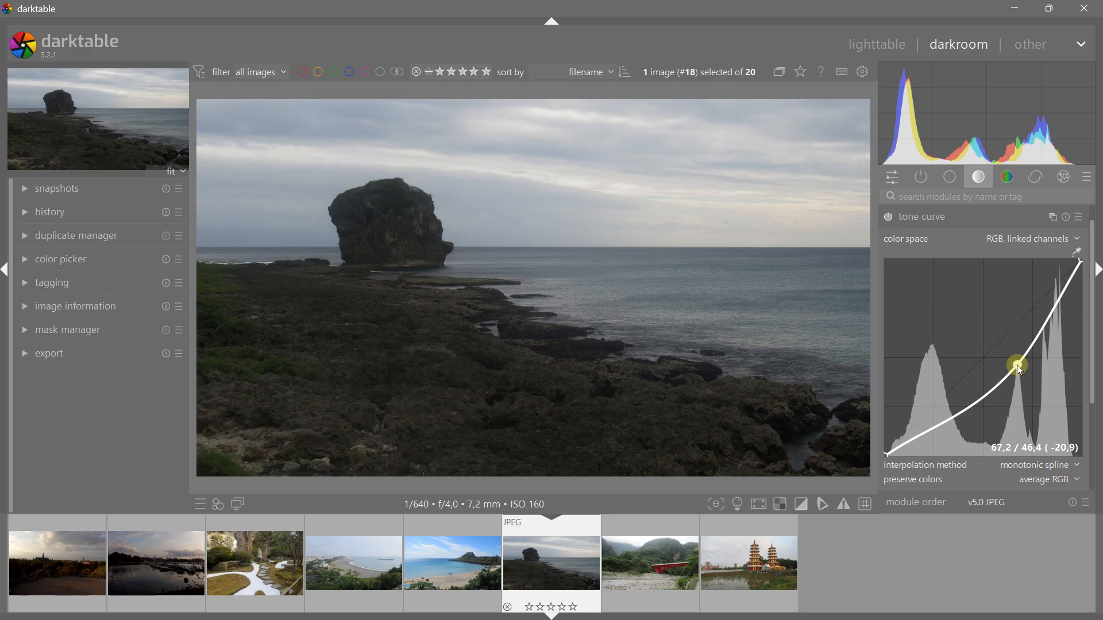
Return the midtone node to the diagonal and delete it, repeating the deletion with a second midtone node.
left_click_drag(1017, 365, 990, 357)
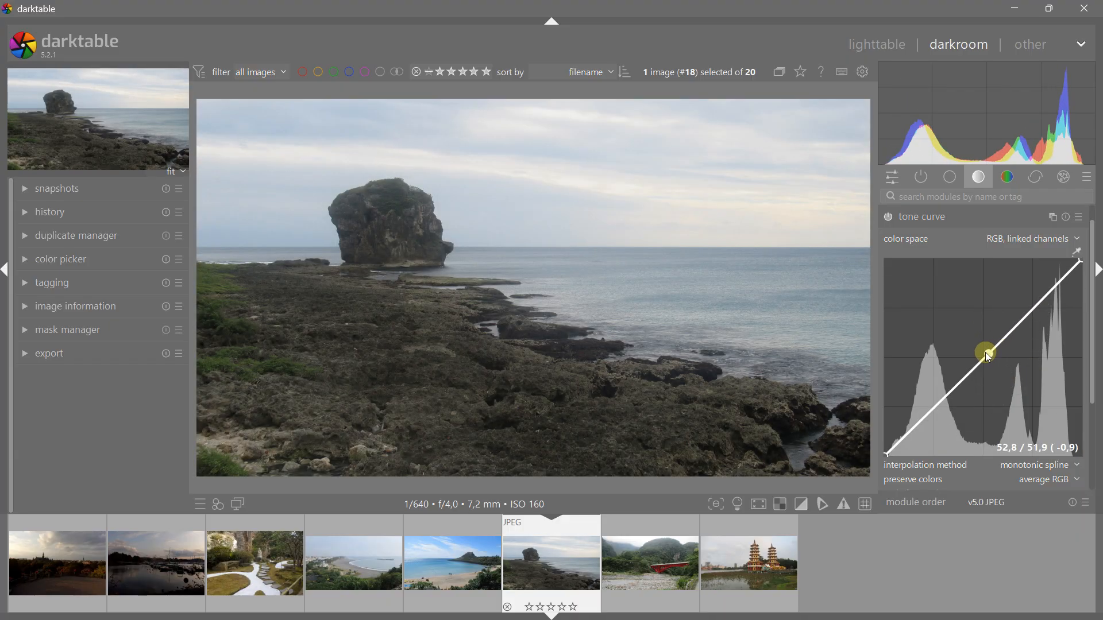
right_click(984, 353)
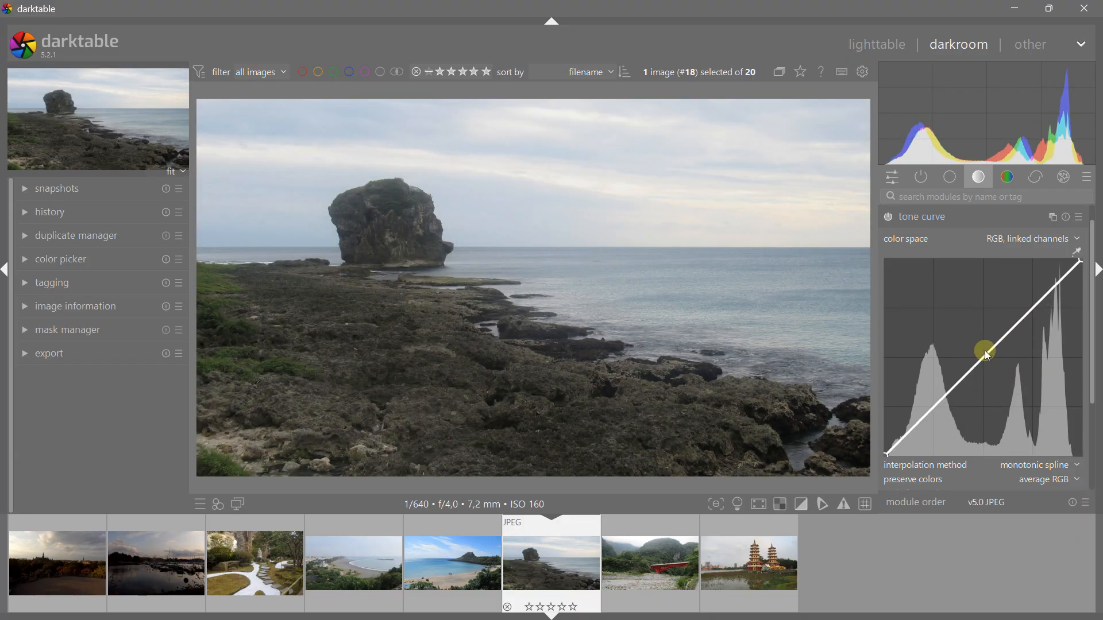
left_click(985, 352)
left_click_drag(986, 356, 1091, 361)
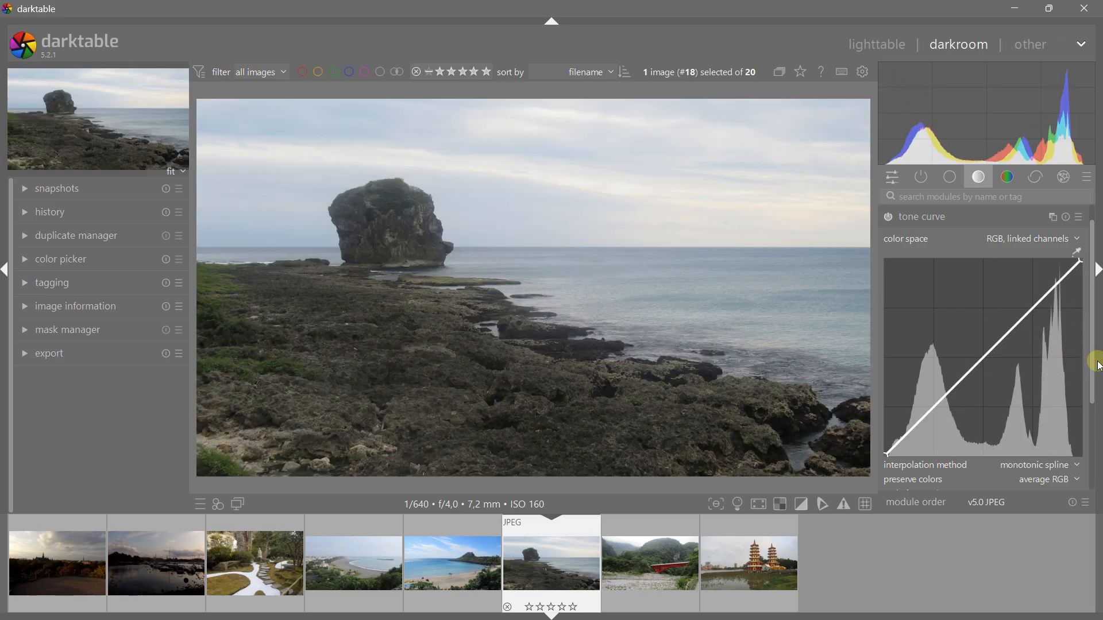
Add three nodes along the tone curve's diagonal, one each for midtones, highlights and shadows.
left_click(984, 356)
left_click(1029, 312)
left_click(929, 411)
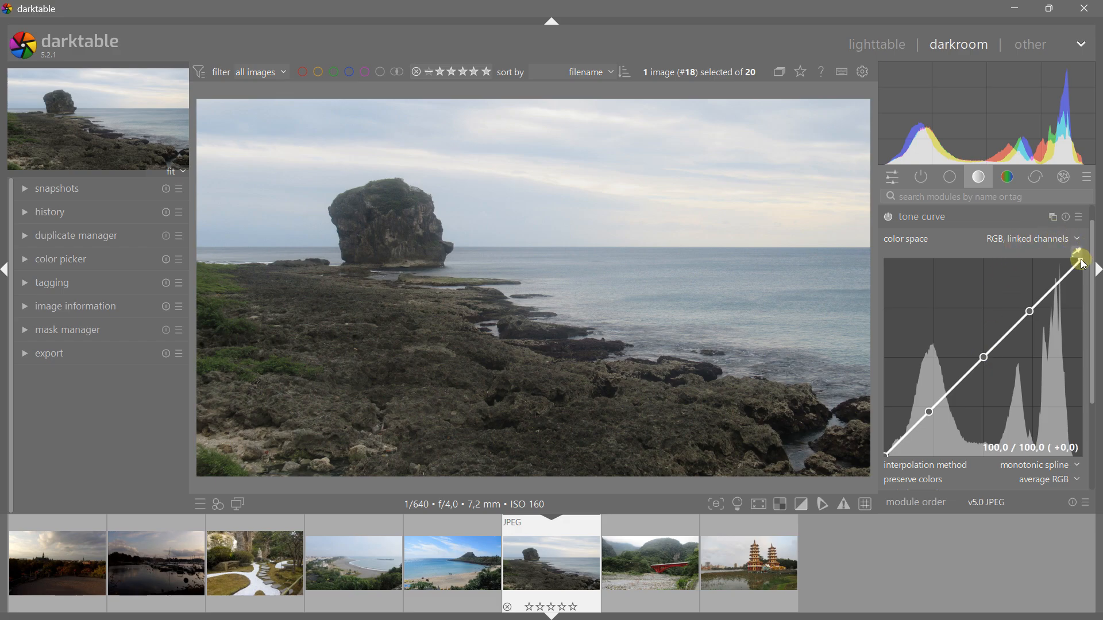
Shape the tone curve into an S by raising the highlights node and lowering the shadows node to increase contrast.
mouse_move(1038, 314)
left_mouse_down()
mouse_move(1027, 298)
mouse_move(1022, 315)
mouse_move(1005, 315)
mouse_move(1022, 316)
left_mouse_up()
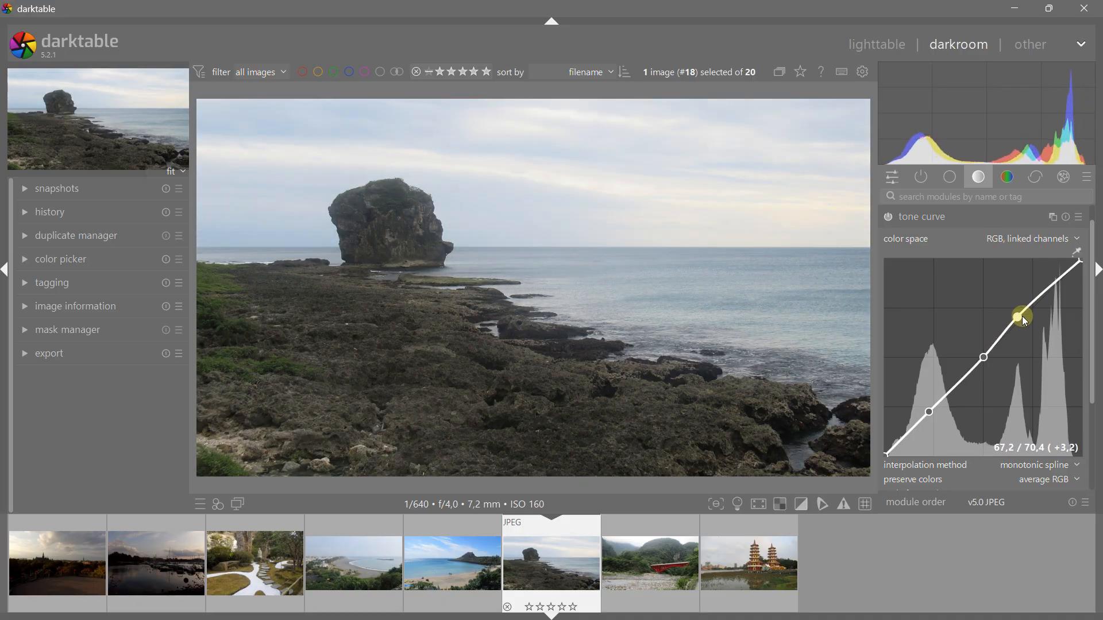
mouse_move(1022, 316)
left_mouse_down()
mouse_move(1016, 291)
mouse_move(1066, 339)
mouse_move(1022, 299)
left_mouse_up()
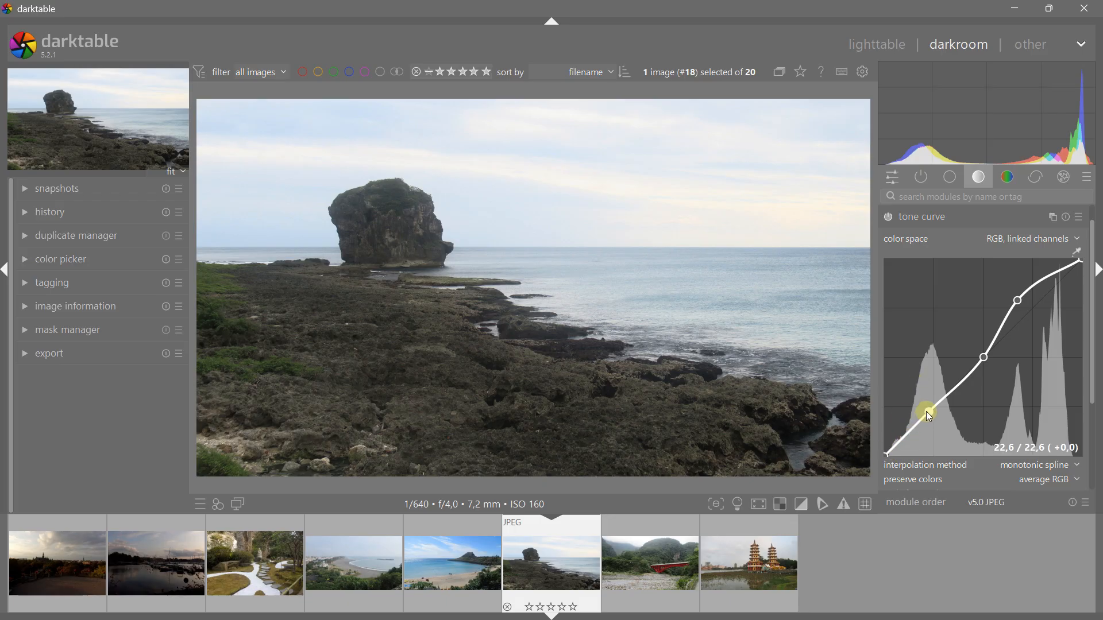
mouse_move(926, 411)
left_mouse_down()
mouse_move(946, 440)
mouse_move(908, 374)
mouse_move(929, 412)
left_mouse_up()
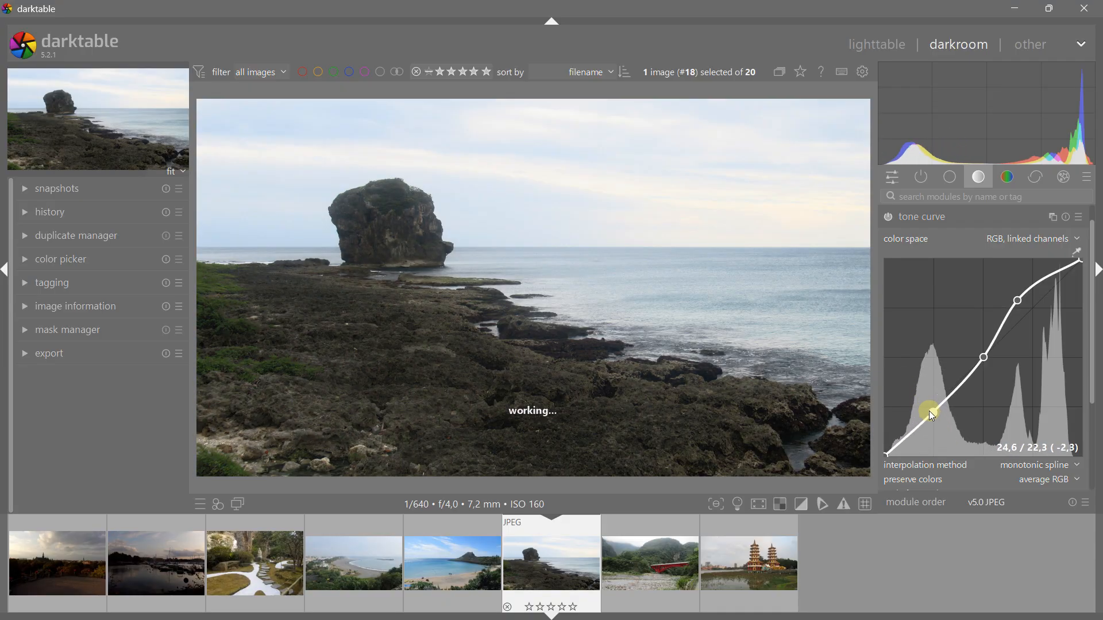
left_click_drag(1018, 301, 1030, 310)
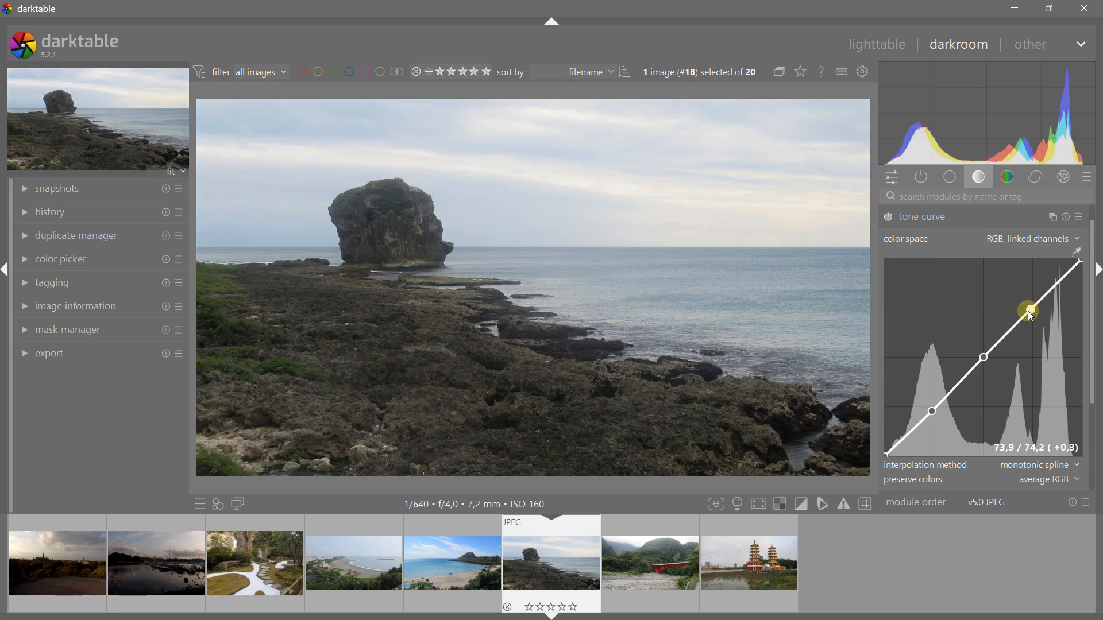
left_click_drag(1028, 311, 1020, 297)
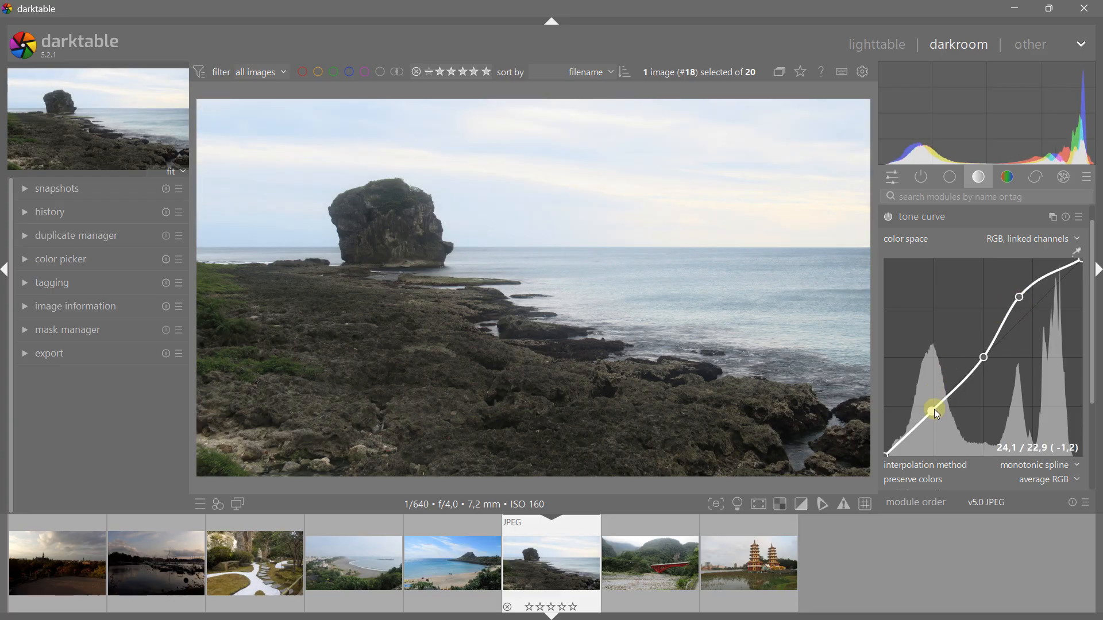
left_click_drag(934, 409, 939, 425)
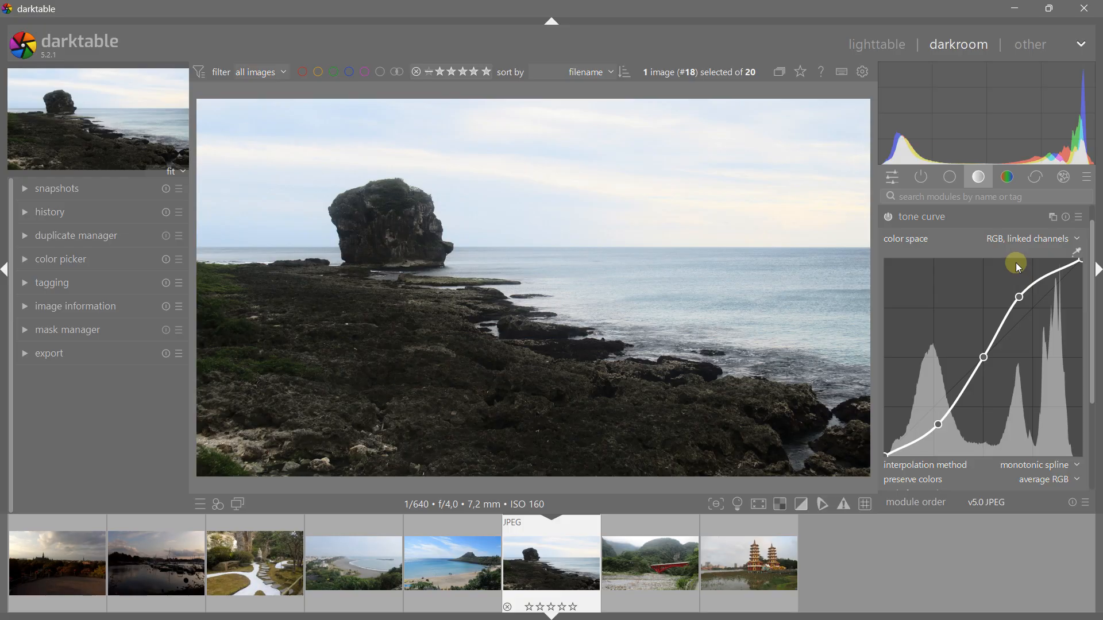
Reduce contrast with an inverted S on the tone curve, lowering the highlights node to about 80 / 70 and raising the shadows node.
left_click_drag(1018, 296, 1040, 317)
left_click_drag(943, 422, 919, 392)
left_click_drag(1042, 315, 1045, 316)
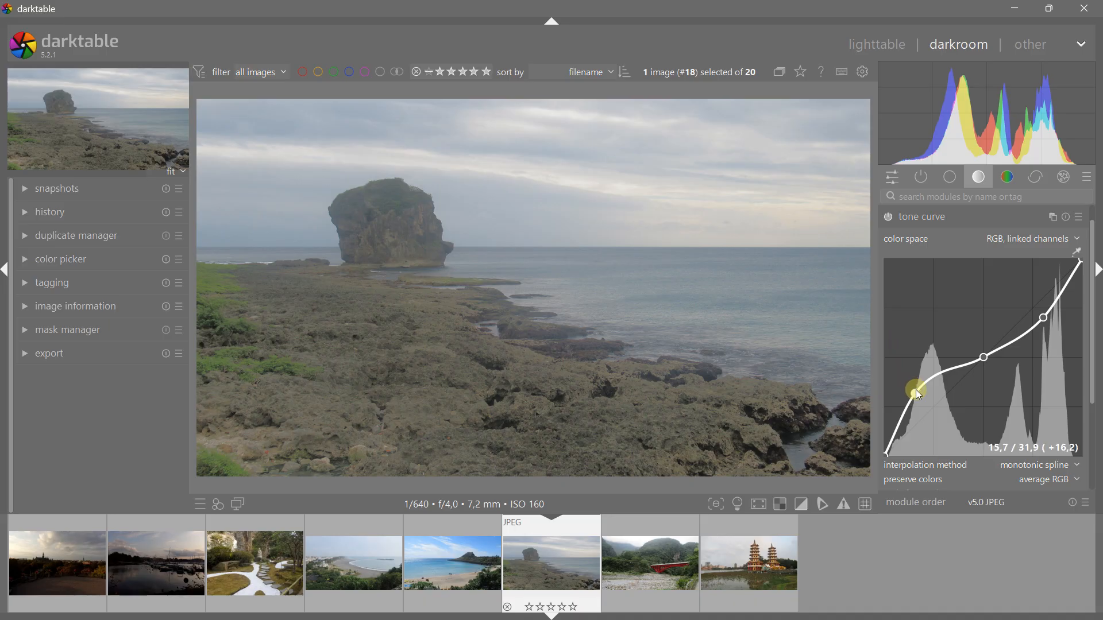
left_click_drag(918, 391, 933, 393)
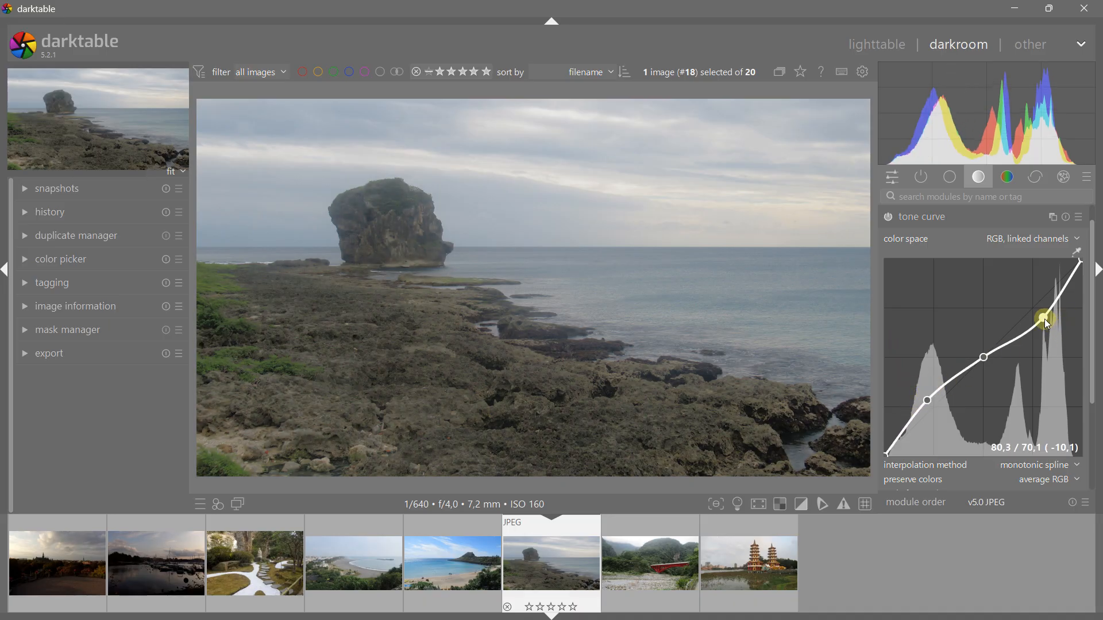
left_click_drag(1044, 319, 1043, 318)
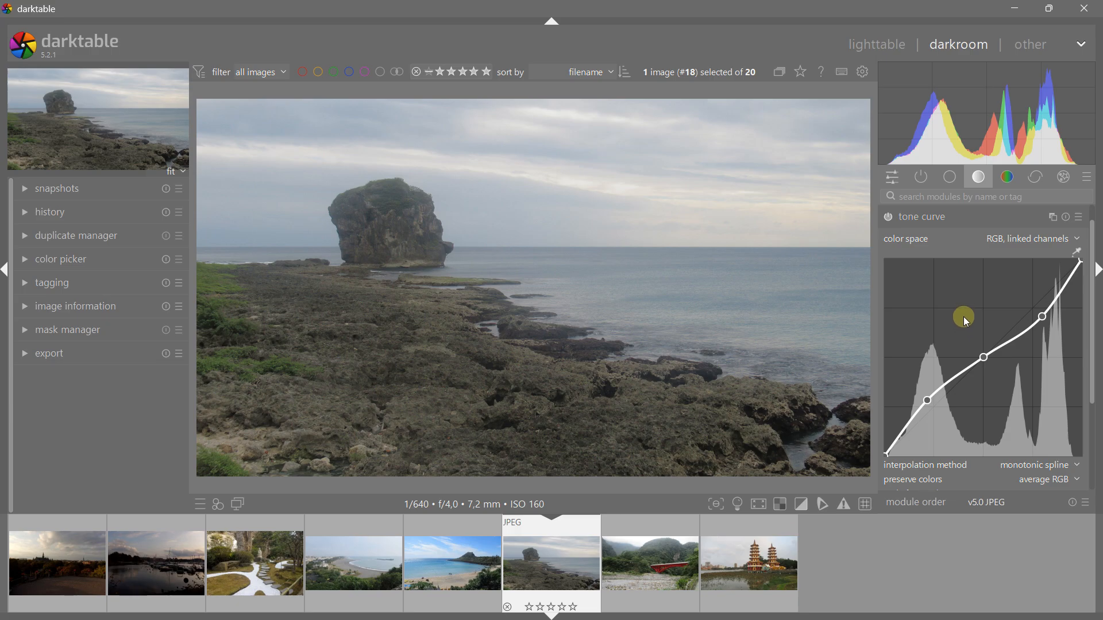
Return the shadows and highlights nodes to the tone curve's diagonal, placing the highlights node at about 76 / 76.
mouse_move(1033, 330)
left_mouse_down()
mouse_move(1038, 310)
mouse_move(1044, 325)
left_mouse_up()
mouse_move(931, 398)
left_mouse_down()
mouse_move(922, 388)
mouse_move(933, 401)
left_mouse_up()
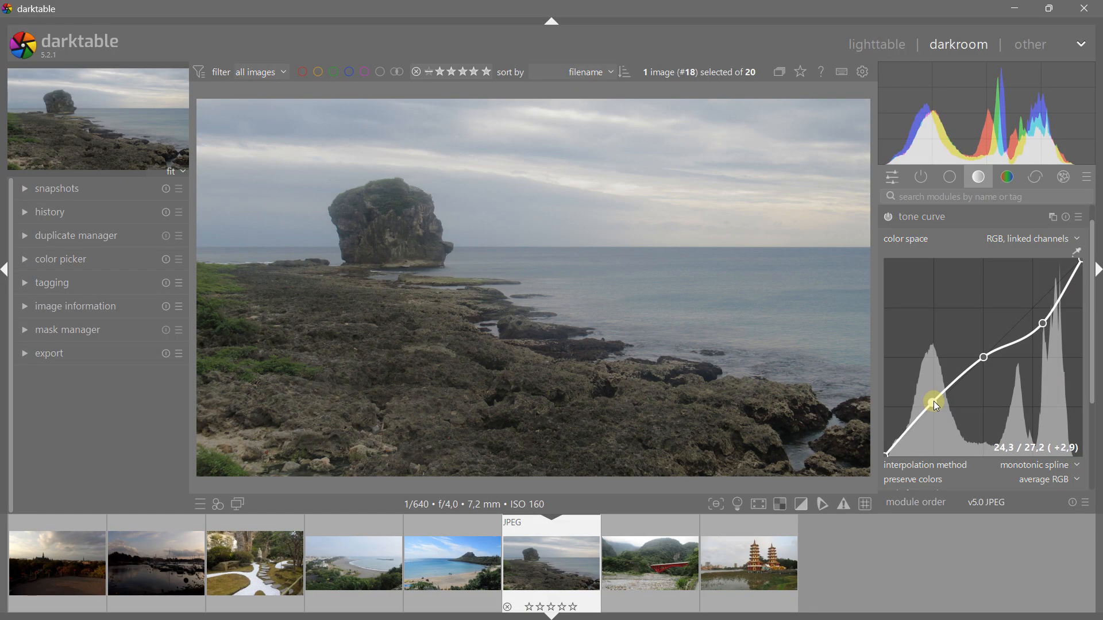
left_click_drag(1040, 320, 1035, 305)
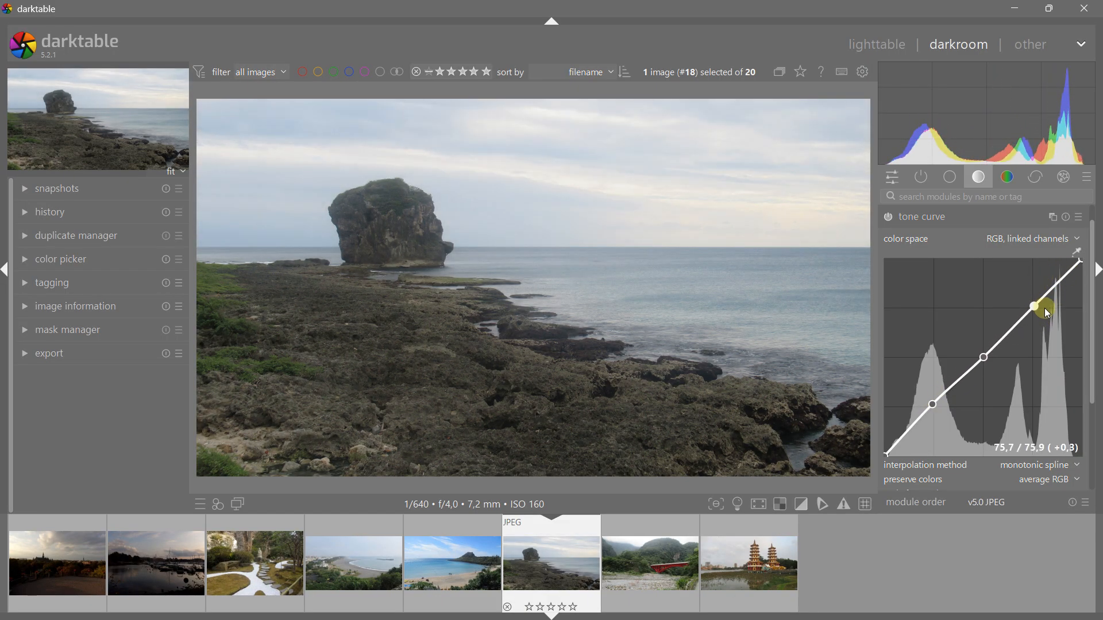
Add a bright-highlights node and an upper-midtones node to the tone curve, raising the upper-midtones node to about 62 / 64.
left_click(1061, 278)
left_click(1007, 333)
left_click_drag(1058, 280, 1055, 284)
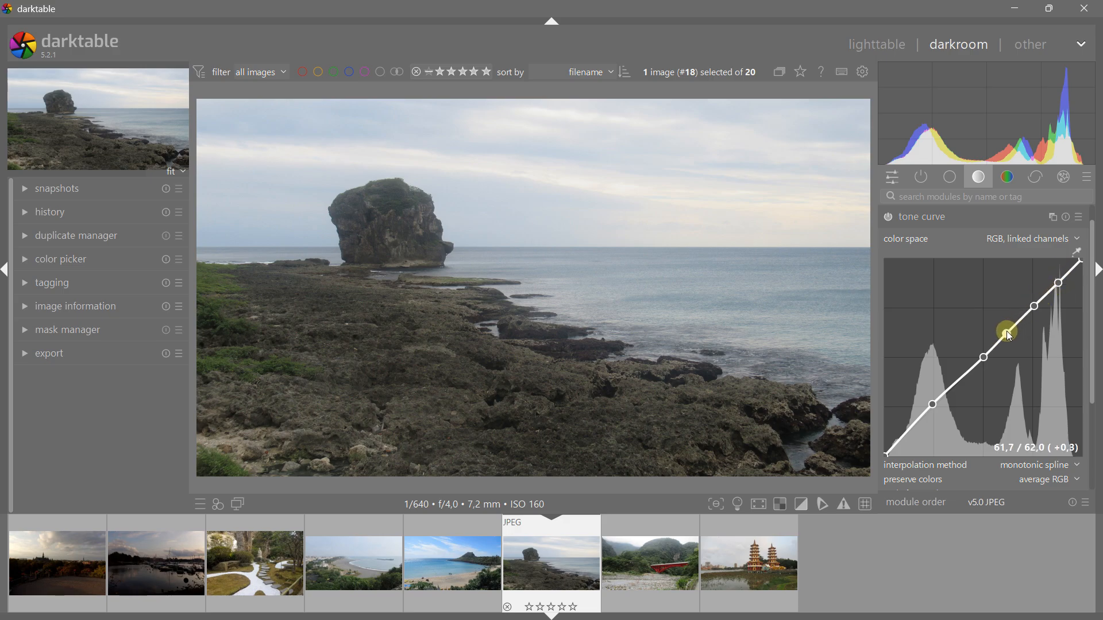
left_click_drag(1005, 332, 1008, 327)
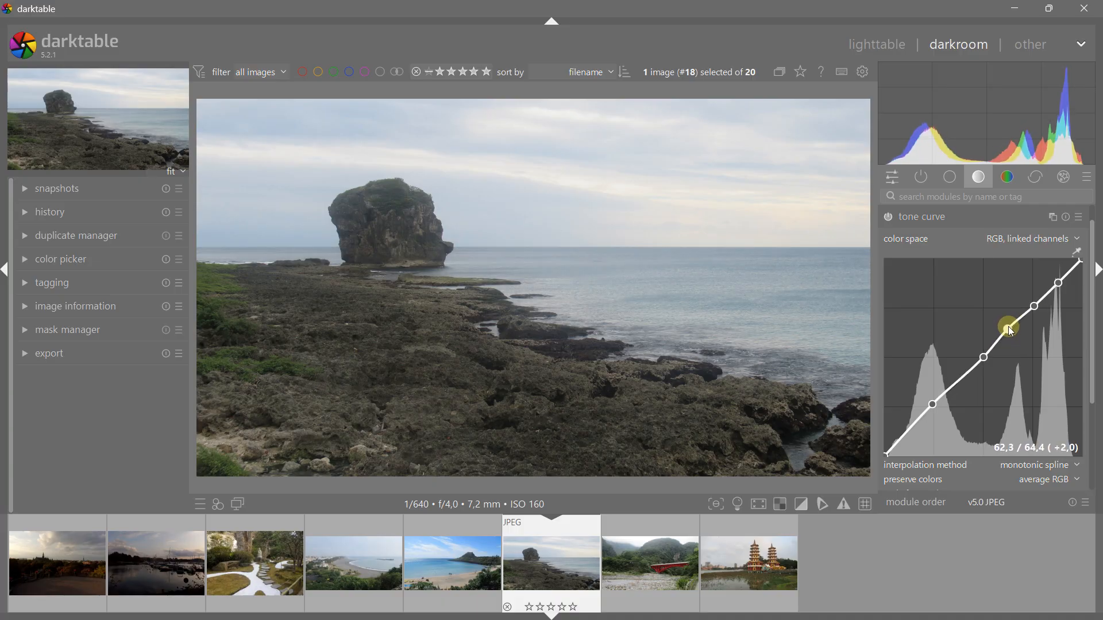
Add closely spaced nodes around the highlights peak and shape them for stronger sky contrast, moving one to about 89 / 88.
mouse_move(1057, 281)
left_mouse_down()
mouse_move(1055, 271)
mouse_move(1052, 287)
left_mouse_up()
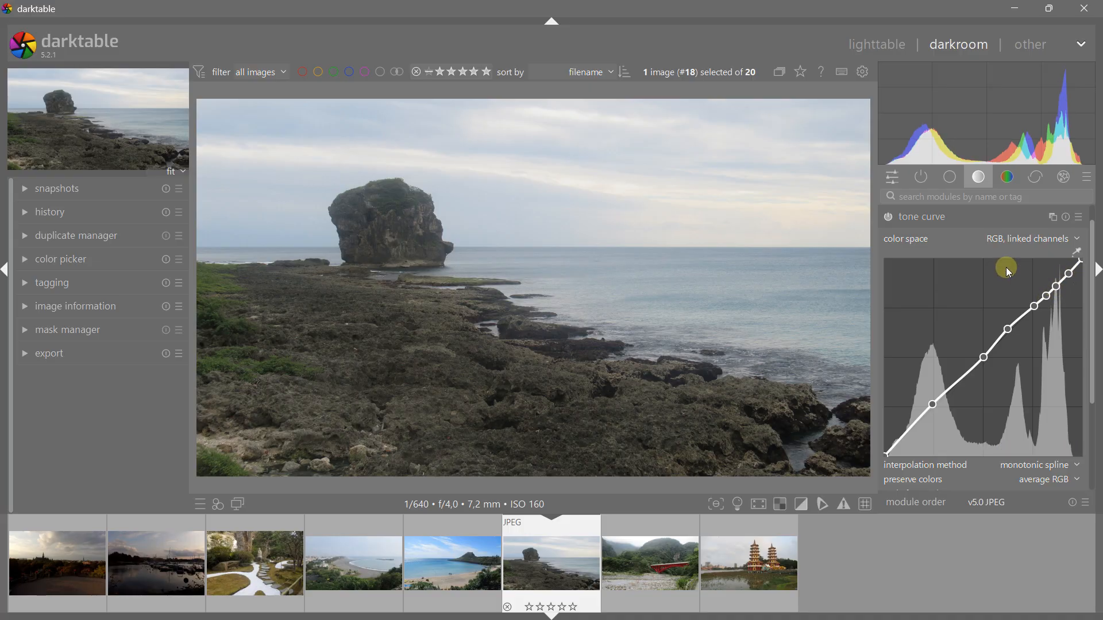
scroll(764, 143, "up", 2)
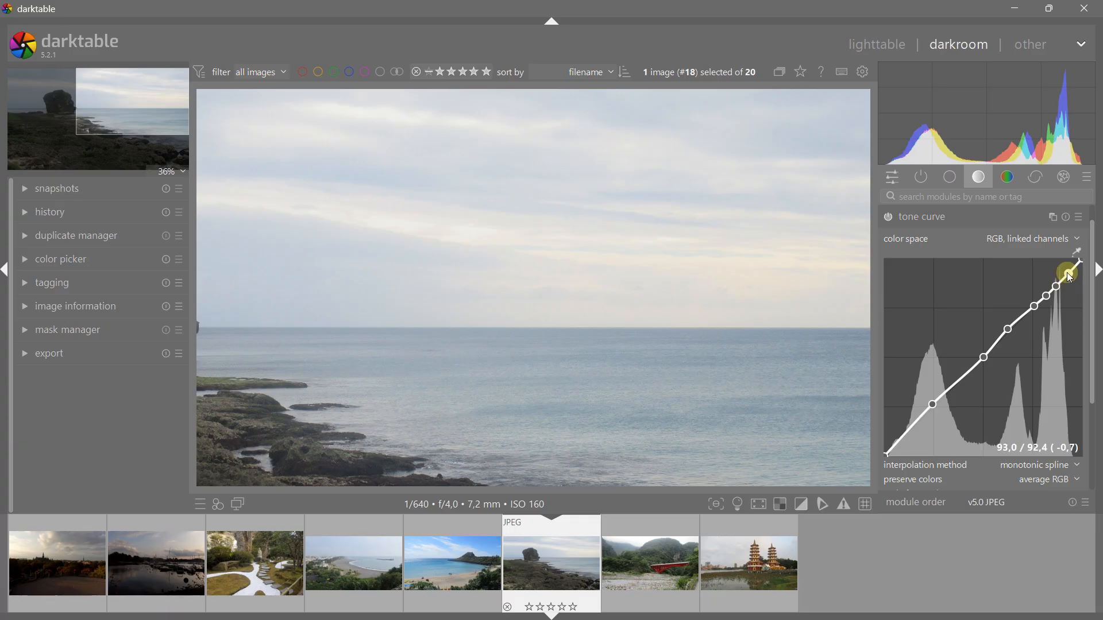
mouse_move(1056, 284)
left_mouse_down()
mouse_move(1072, 281)
mouse_move(1064, 269)
mouse_move(1061, 288)
left_mouse_up()
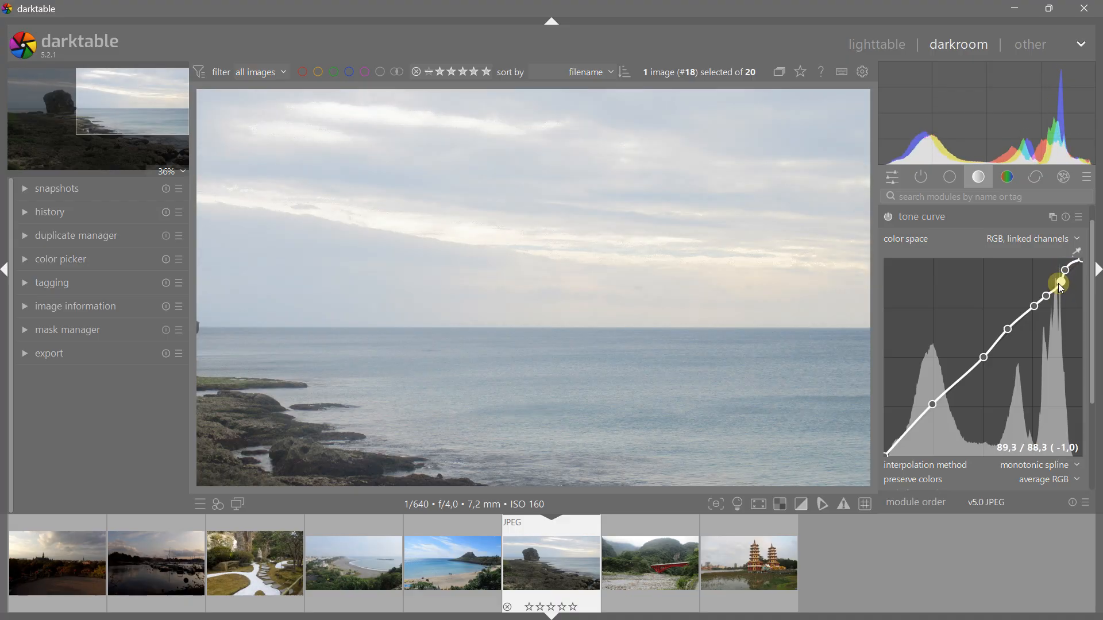
scroll(667, 290, "down", 5)
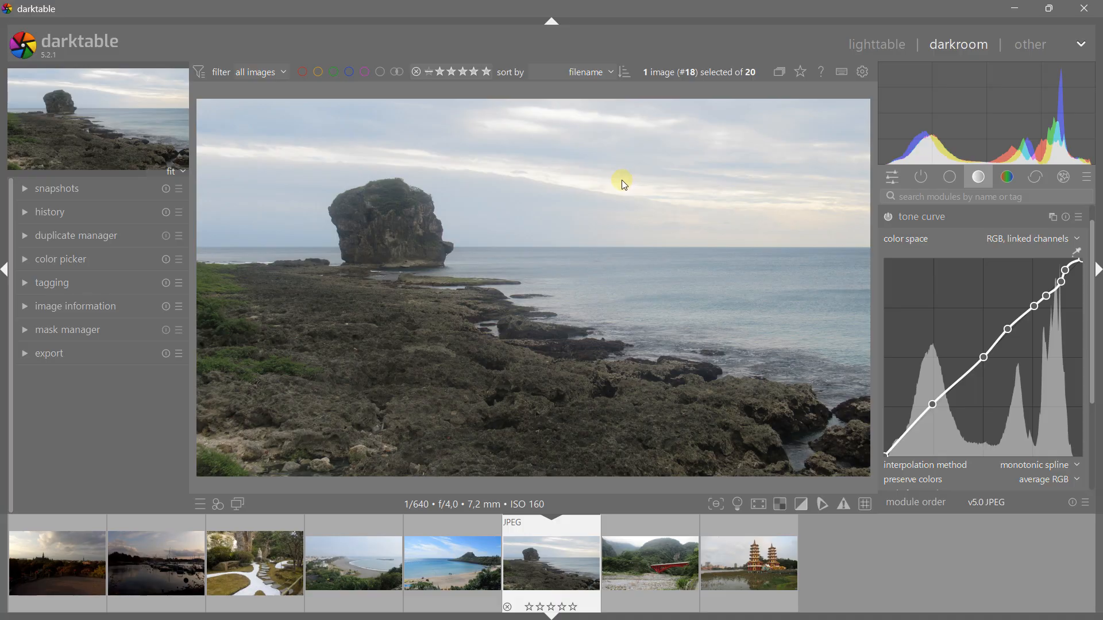
Add a dark-shadows node and another between shadows and midtones on the tone curve, and shift the dark-shadows node slightly.
left_click(910, 429)
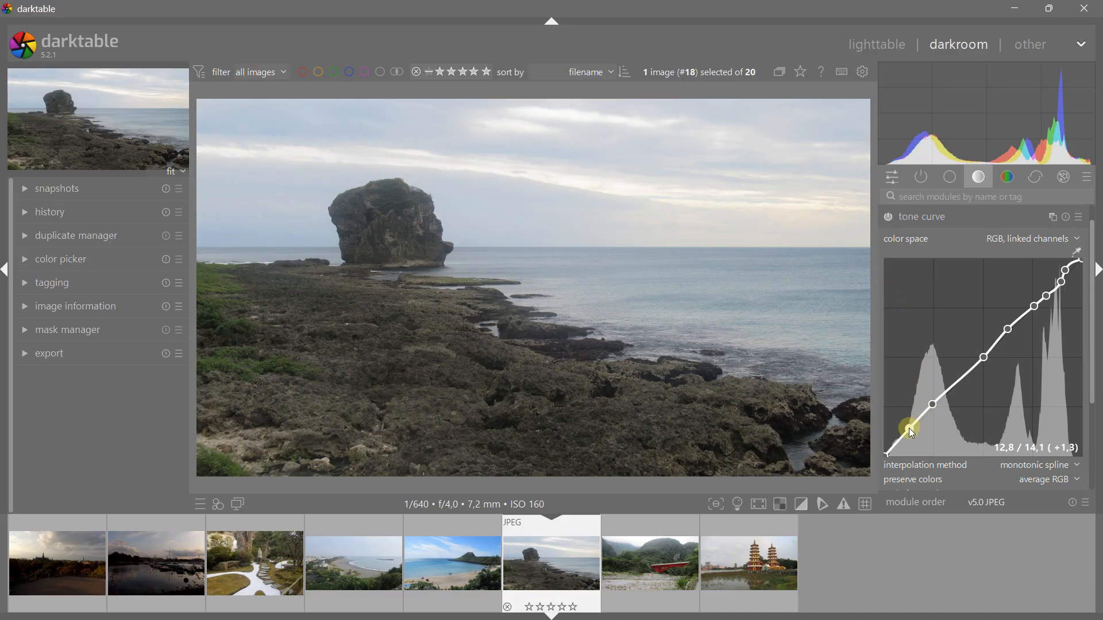
left_click(959, 381)
mouse_move(916, 429)
left_mouse_down()
mouse_move(915, 445)
mouse_move(910, 432)
left_mouse_up()
Add two more nodes in the shadows range of the tone curve and fine-tune the darkest one while checking the rocks.
scroll(413, 346, "up", 5)
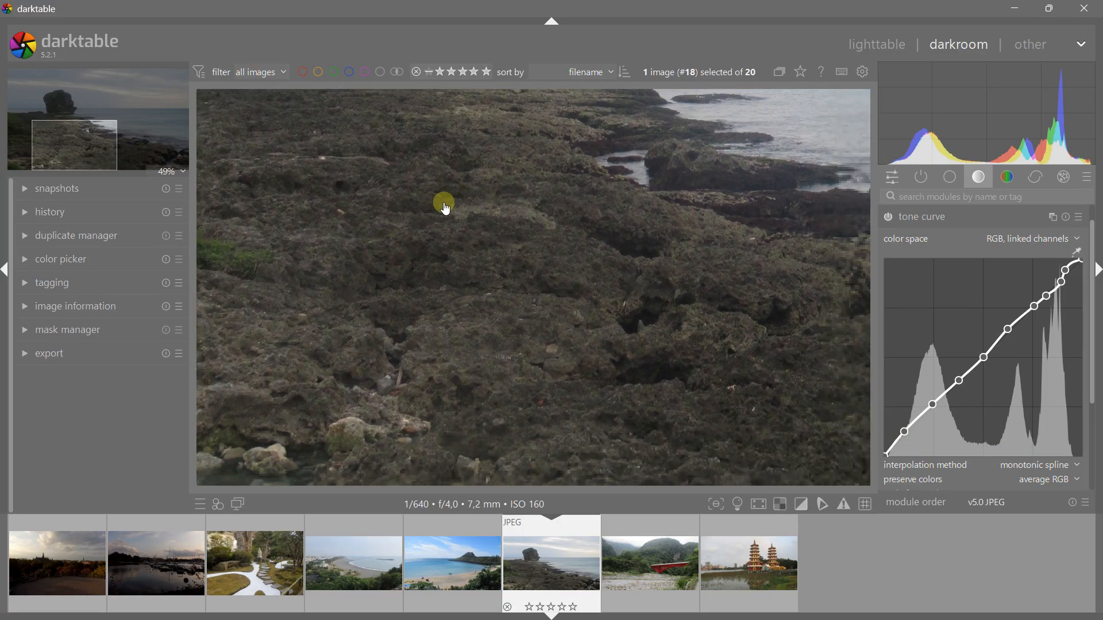
left_click_drag(445, 208, 363, 222)
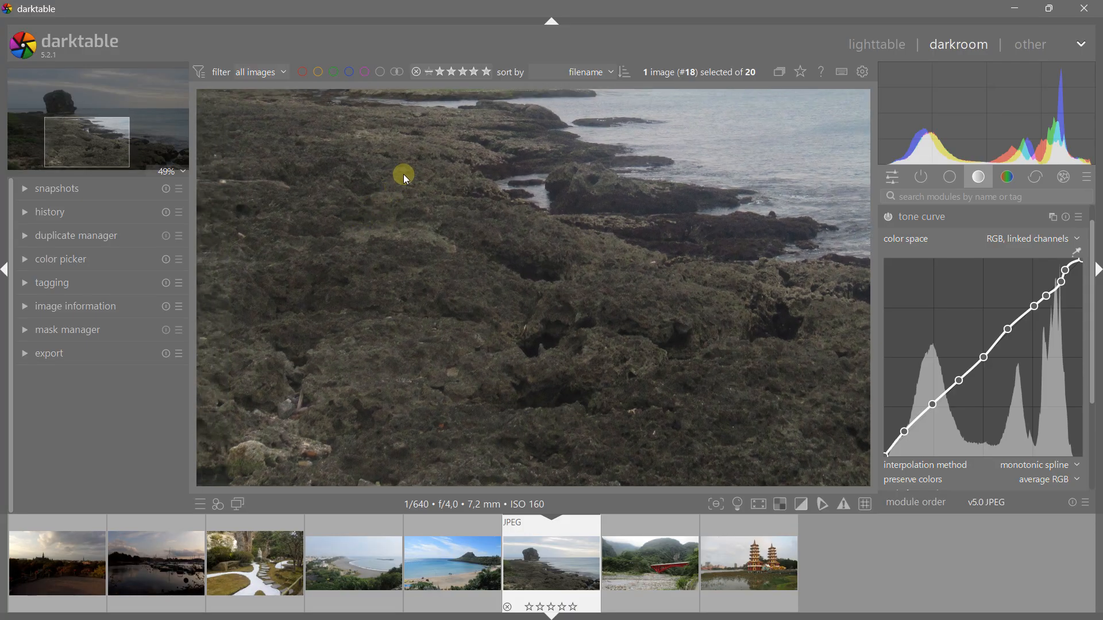
left_click(919, 418)
left_click(897, 447)
left_click_drag(896, 444, 896, 447)
scroll(618, 343, "up", 3)
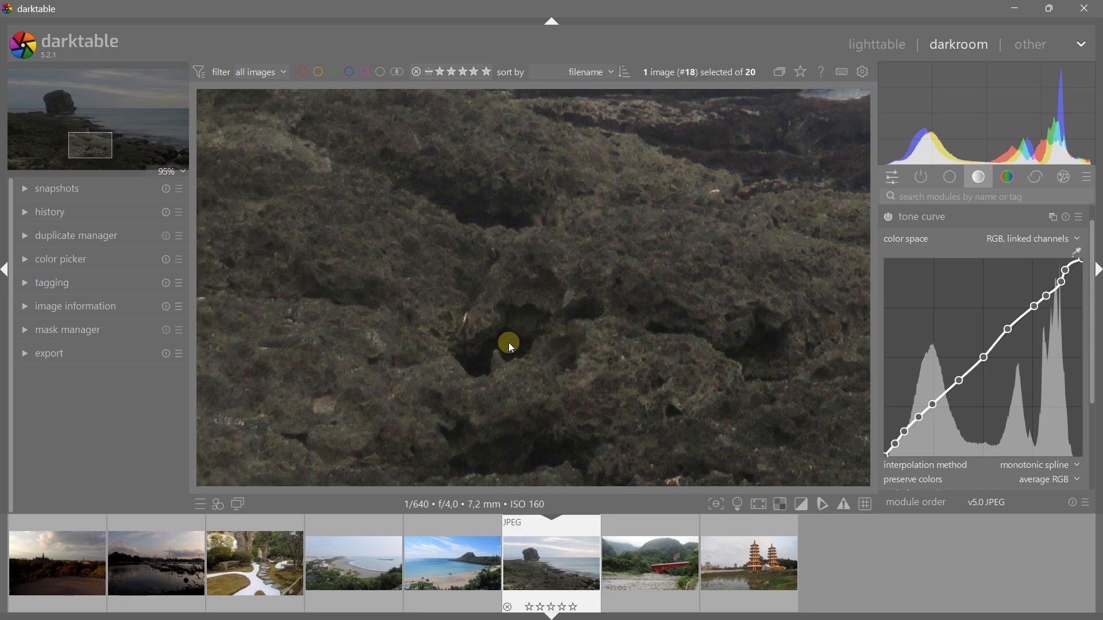
Reset the tone curve to a straight diagonal, clearing all its added nodes.
right_click(895, 445)
left_click(895, 443)
double_click(899, 449)
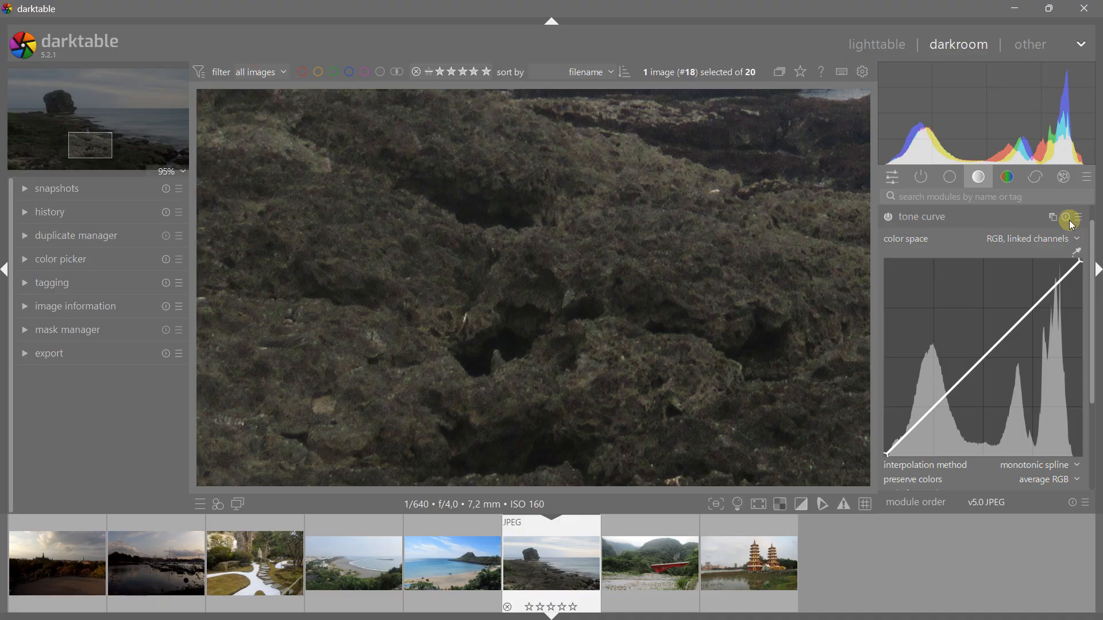
Add eight nodes along the tone curve's diagonal, four from the midtones up to the highlights and four in the darker tones.
left_click(983, 359)
left_click(1030, 307)
left_click(1055, 283)
left_click(1009, 340)
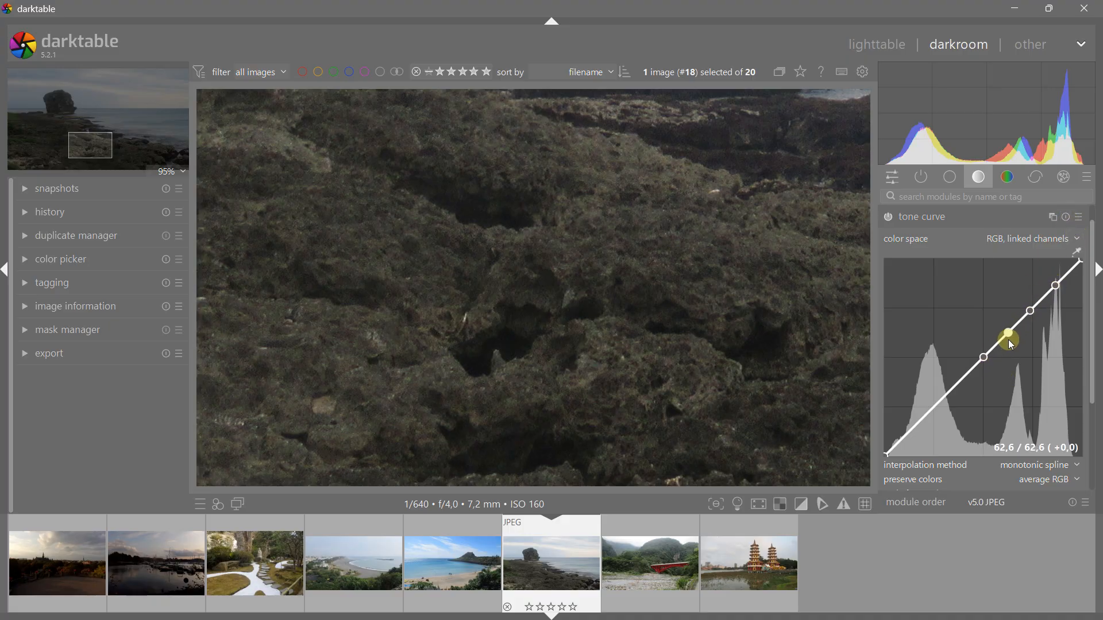
left_click(931, 410)
left_click(953, 381)
left_click(918, 421)
left_click(905, 435)
Lower the darkest shadows node to deepen the blacks, and raise the lower-midtones and midtone nodes above the diagonal.
mouse_move(902, 436)
left_mouse_down()
mouse_move(901, 445)
mouse_move(894, 432)
mouse_move(907, 447)
left_mouse_up()
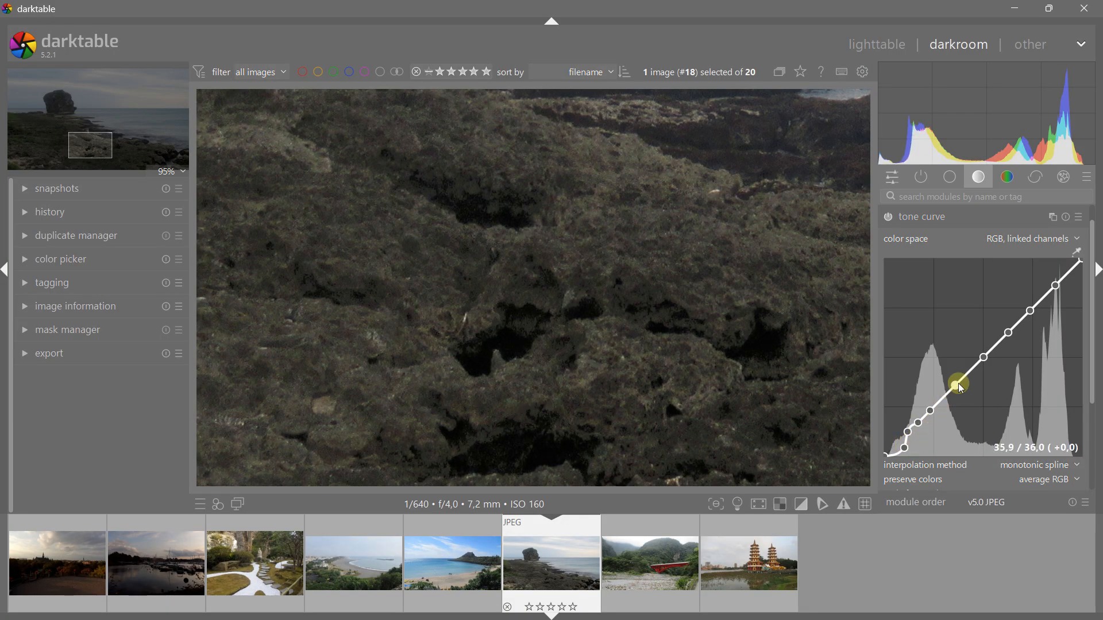
left_click_drag(963, 389, 953, 367)
middle_click(587, 245)
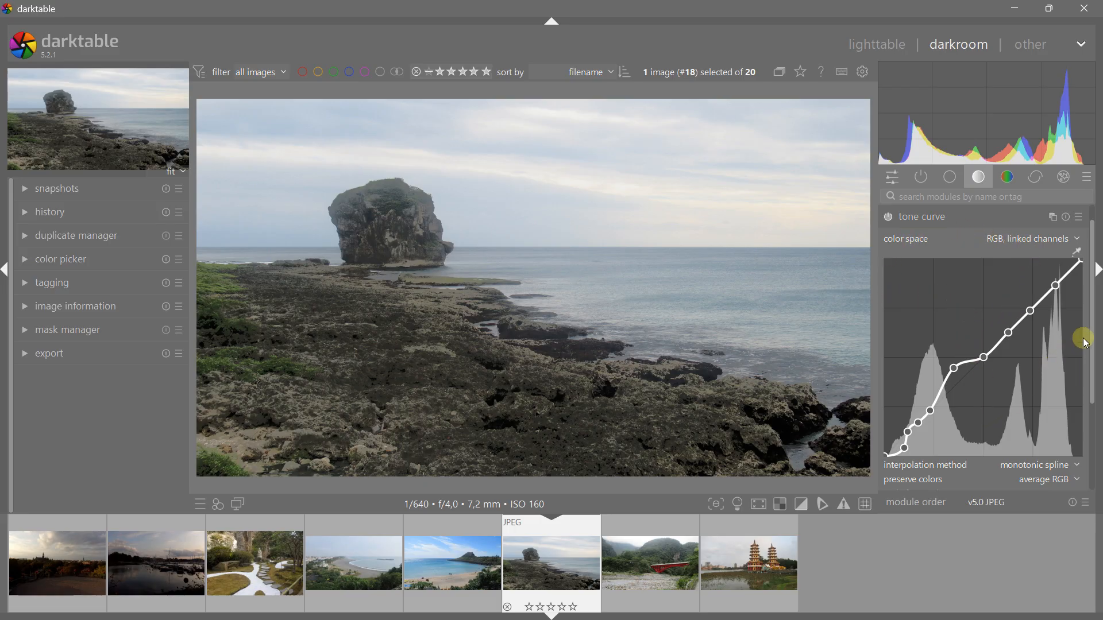
mouse_move(1092, 332)
left_mouse_down()
mouse_move(1078, 427)
mouse_move(1076, 325)
left_mouse_up()
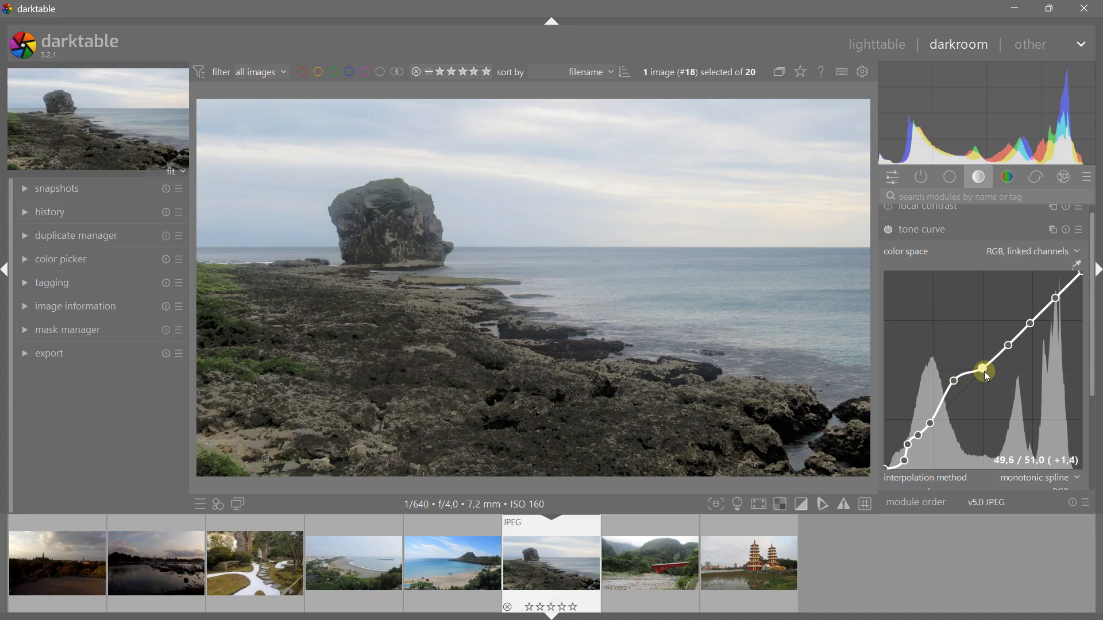
left_click_drag(983, 371, 984, 364)
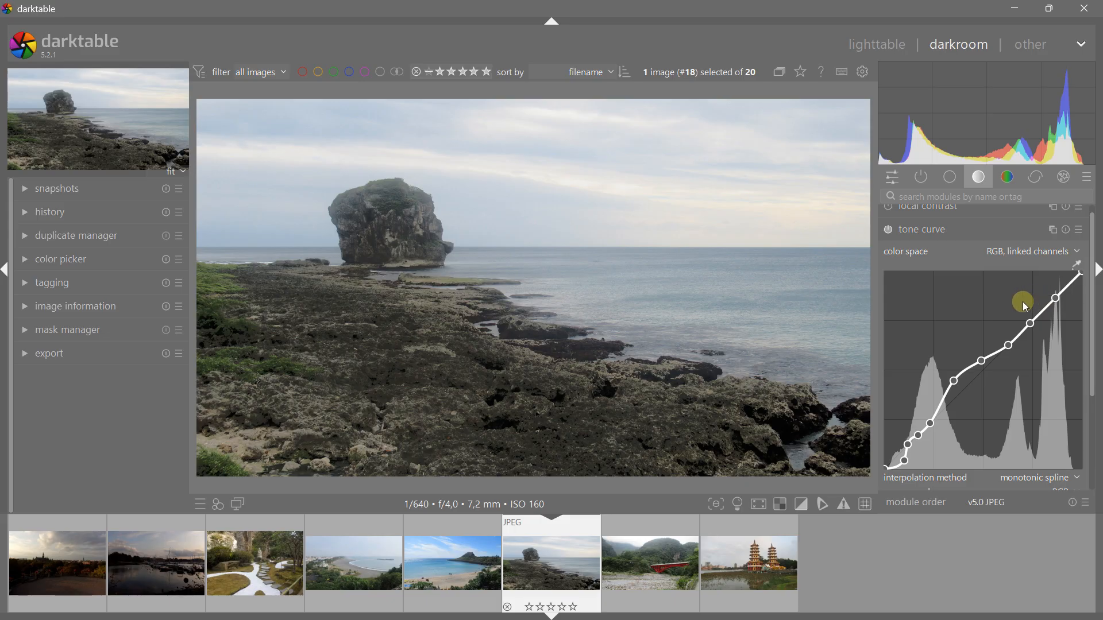
Reset the tone curve module to its defaults and collapse it.
left_click(1066, 232)
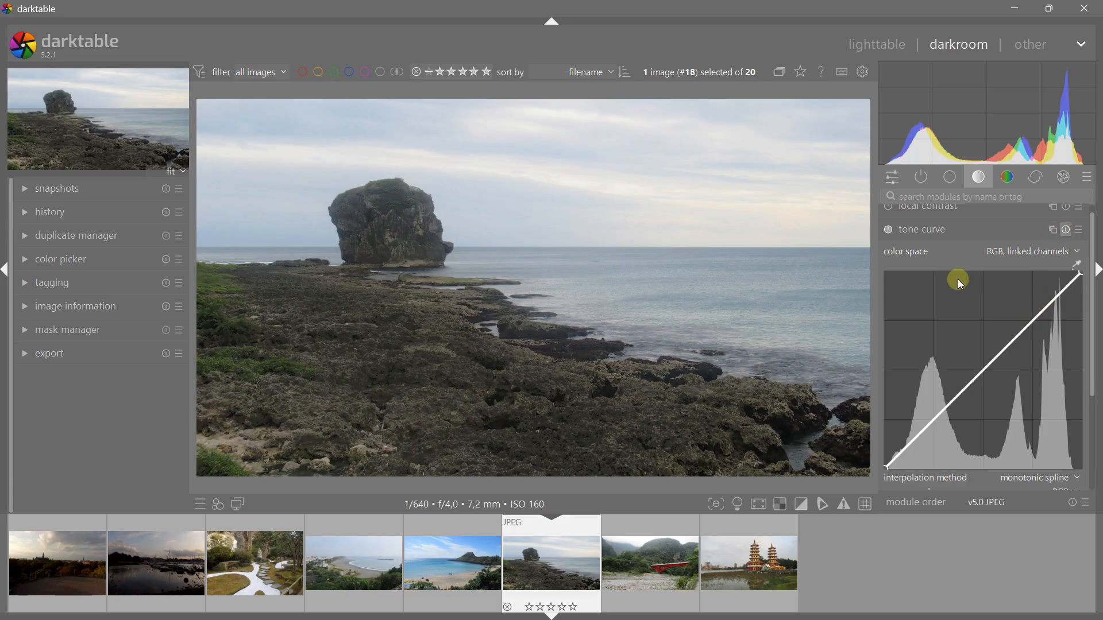
left_click(909, 240)
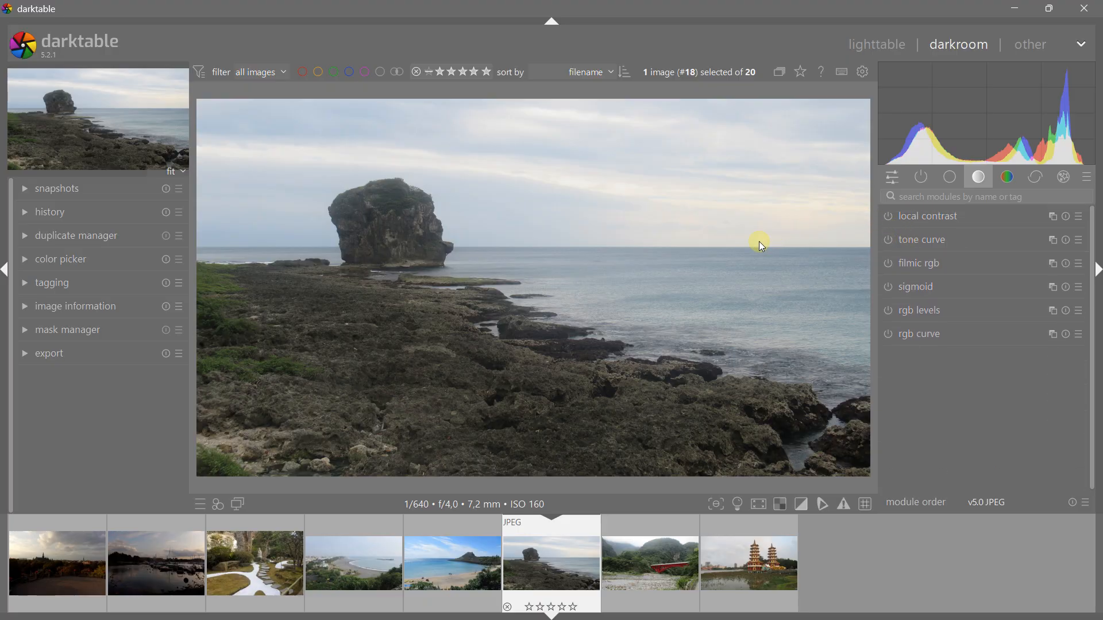